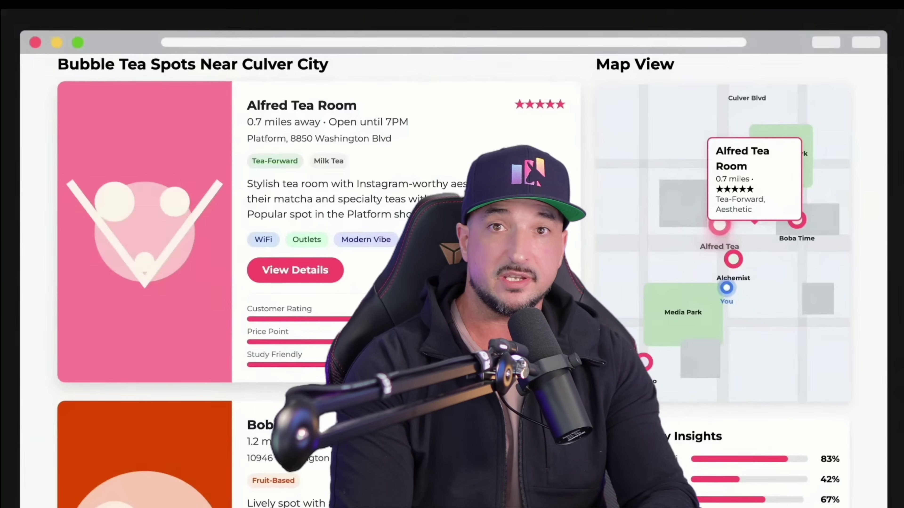
# Step: Scroll down through the bubble tea website demo
pyautogui.scroll(-12, 452, 281)
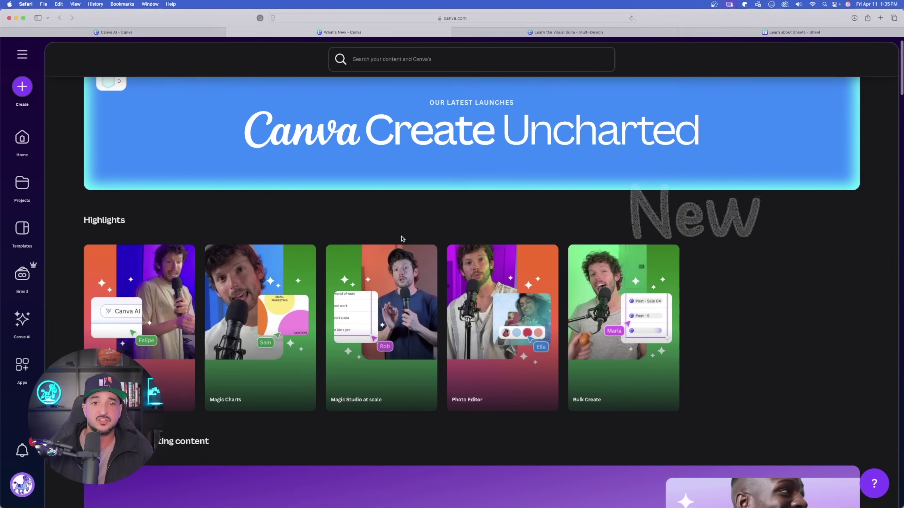
# Step: Scroll the What's New page and its feature card carousel to reach the Canva Code Prompt Hub preview
pyautogui.scroll(-5, 150, 214)
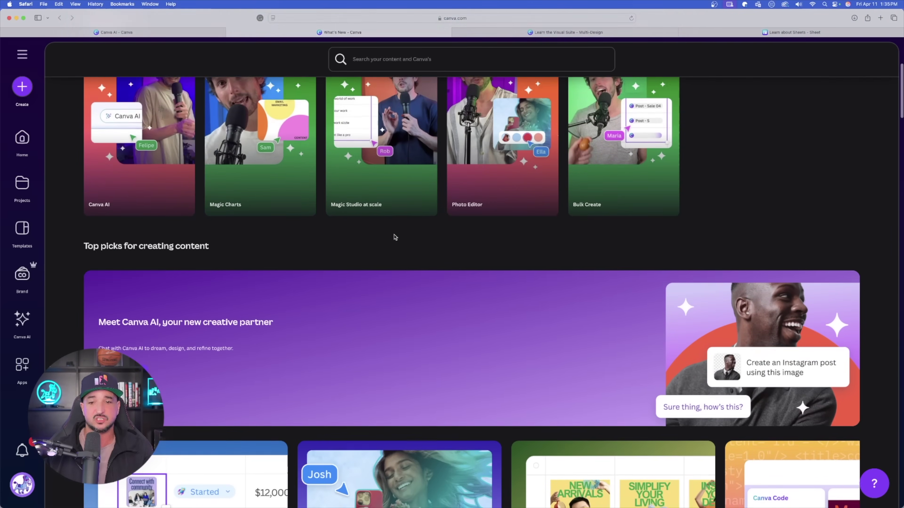
pyautogui.scroll(-12, 295, 160)
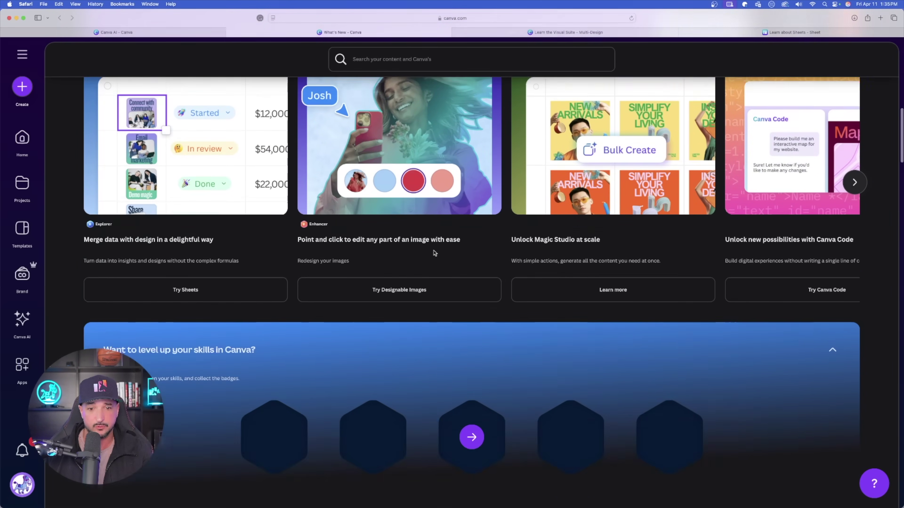
pyautogui.scroll(10, 437, 255)
pyautogui.hscroll(10, 501, 274)
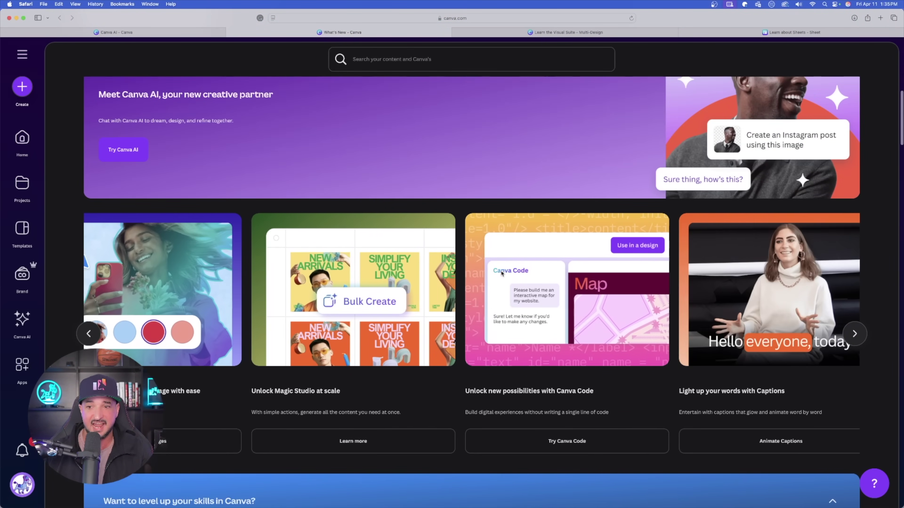
pyautogui.hscroll(-8, 502, 273)
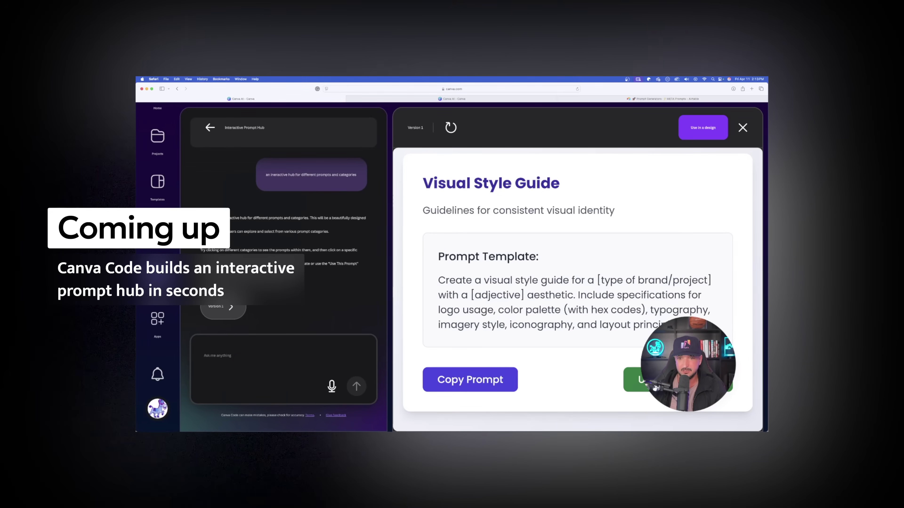
# Step: Go back to the prompt categories, open the Visual Arts prompts, then return to the six-category grid
pyautogui.scroll(5, 484, 155)
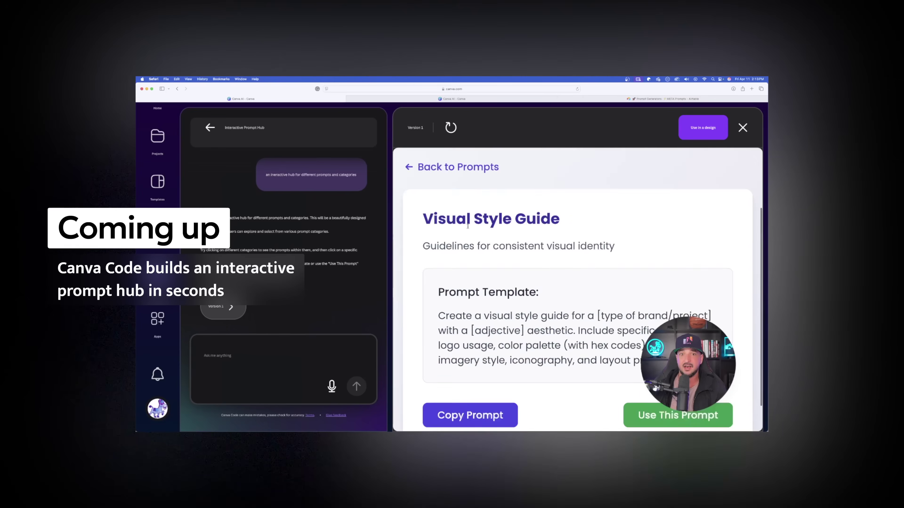
pyautogui.click(425, 253)
pyautogui.click(425, 255)
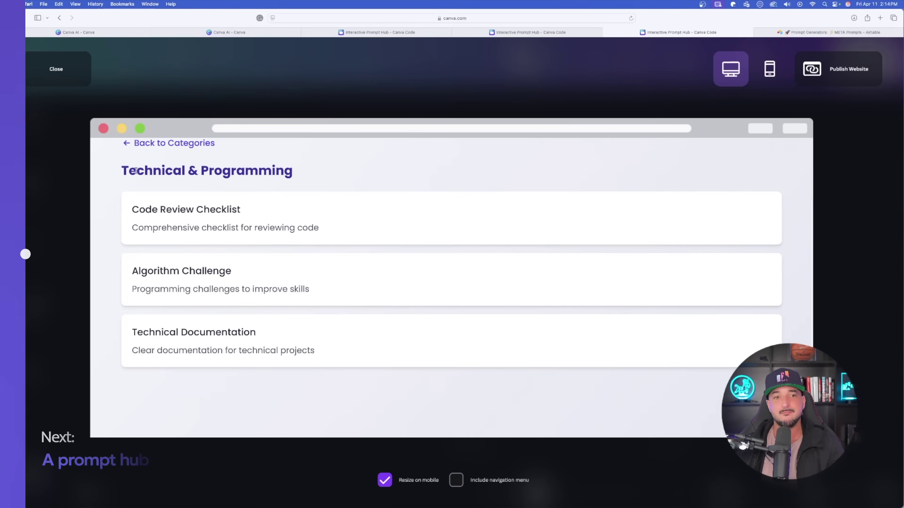
pyautogui.scroll(3, 130, 208)
pyautogui.click(124, 221)
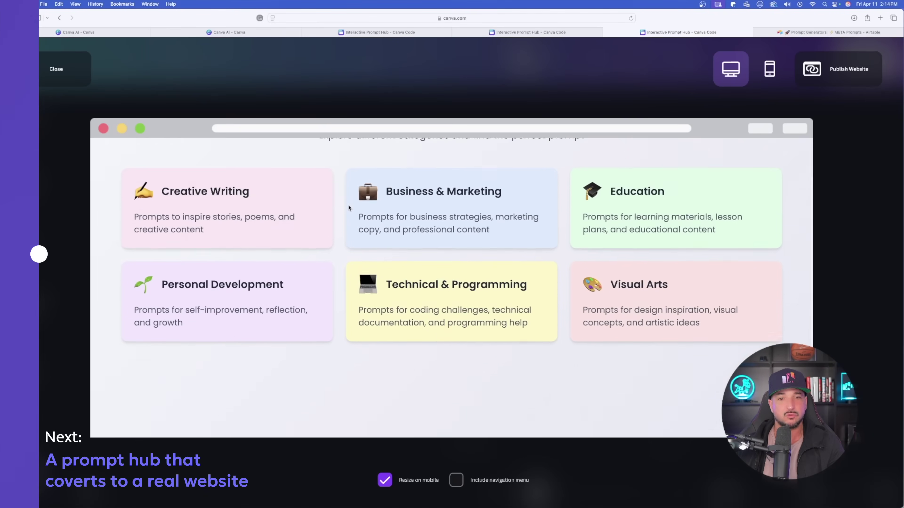
pyautogui.scroll(-1, 392, 249)
pyautogui.click(647, 232)
pyautogui.scroll(1, 193, 177)
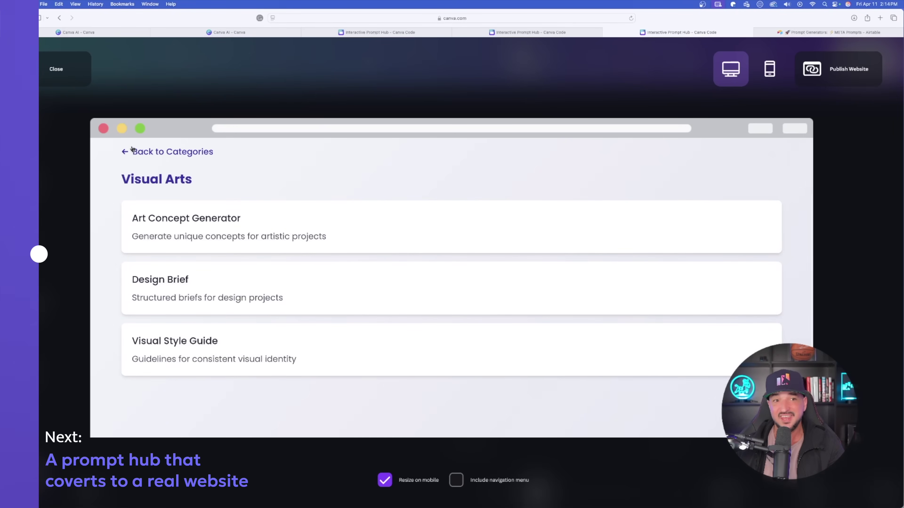
pyautogui.click(126, 151)
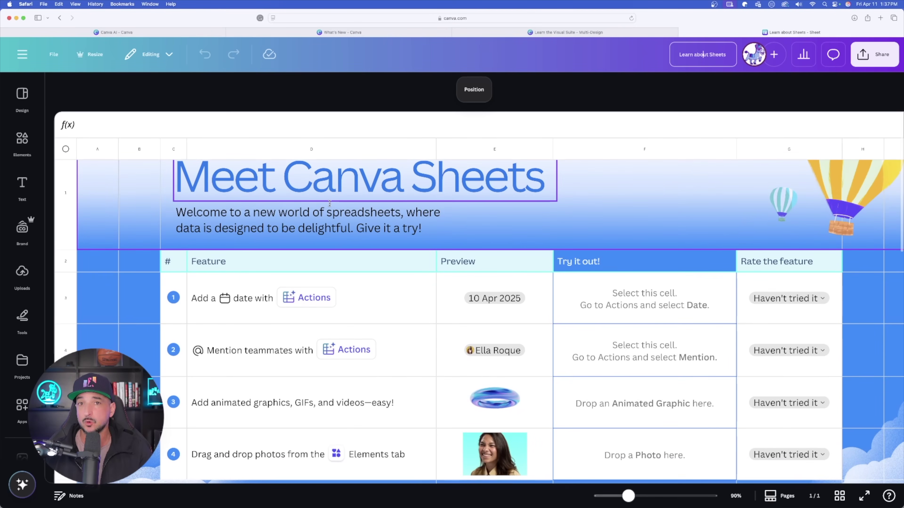
# Step: Browse the Canva Sheets examples, then close the Learn Magic Charts sheet tab
pyautogui.click(348, 235)
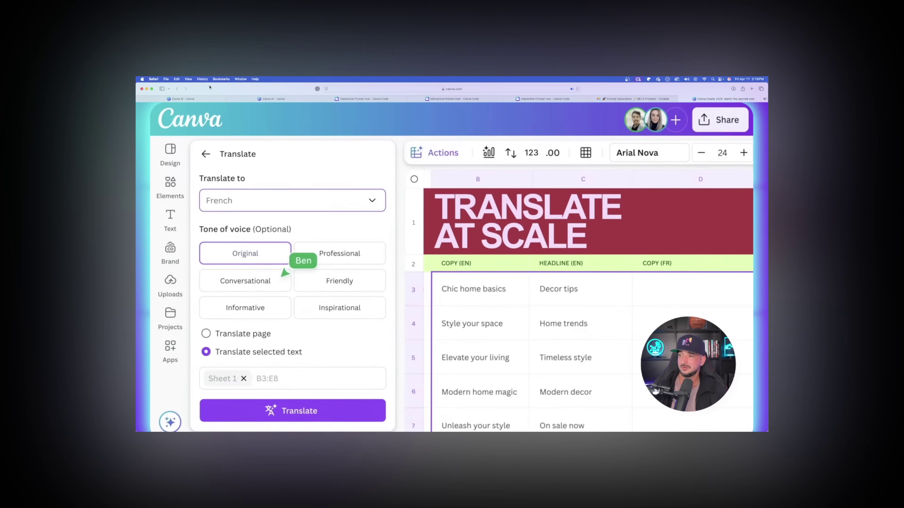
pyautogui.moveTo(347, 359)
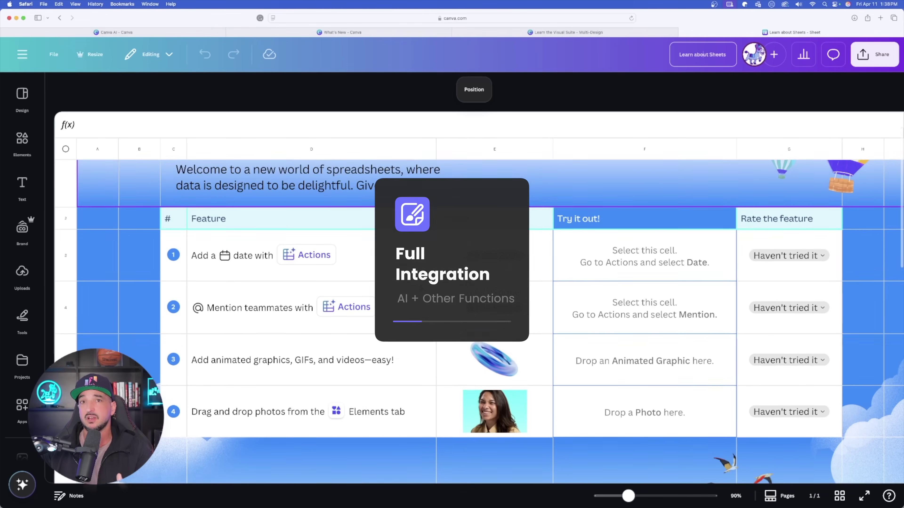
pyautogui.scroll(-10, 479, 322)
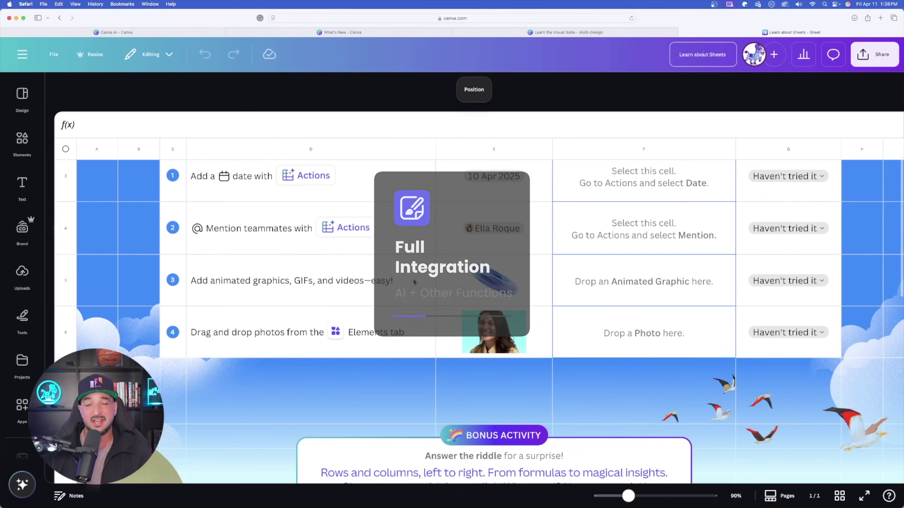
pyautogui.scroll(-10, 408, 264)
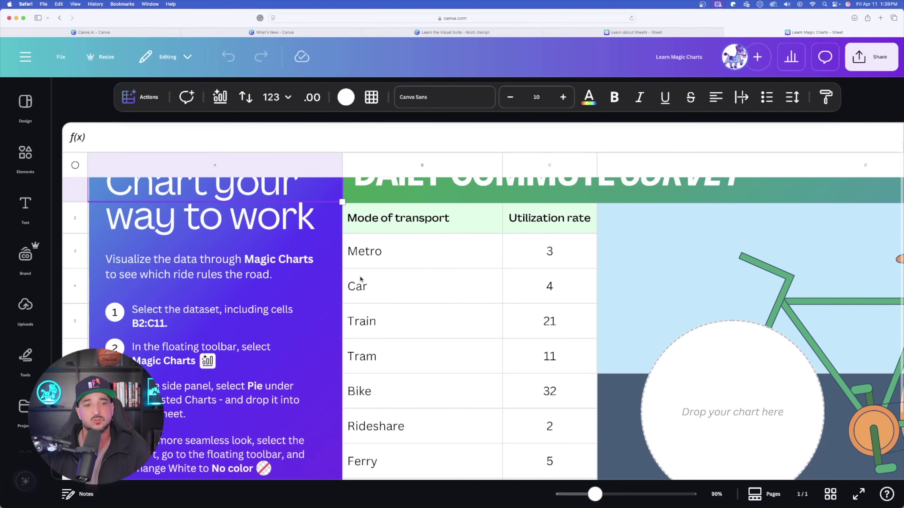
pyautogui.scroll(-3, 360, 279)
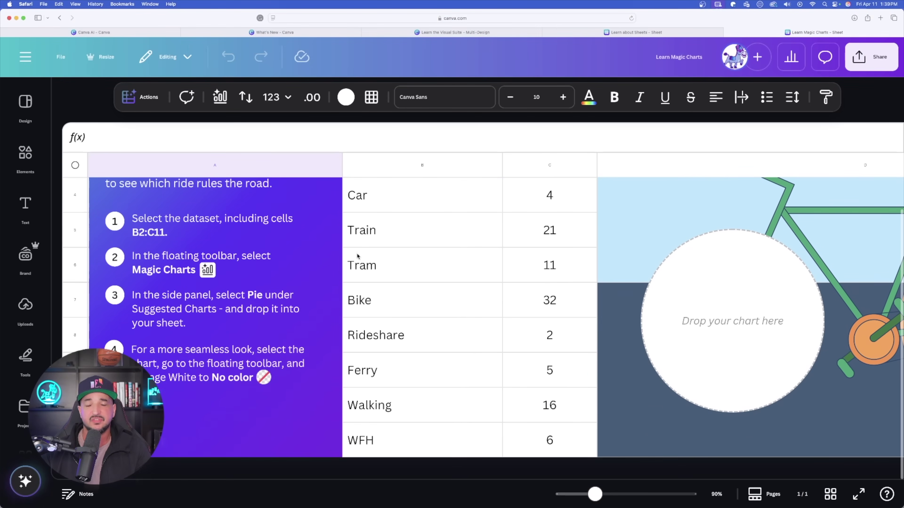
pyautogui.scroll(4, 362, 279)
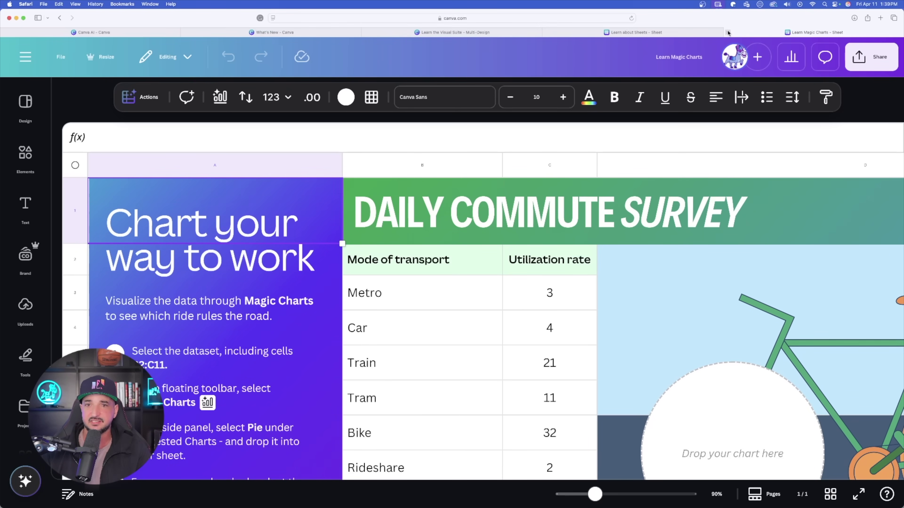
pyautogui.click(727, 33)
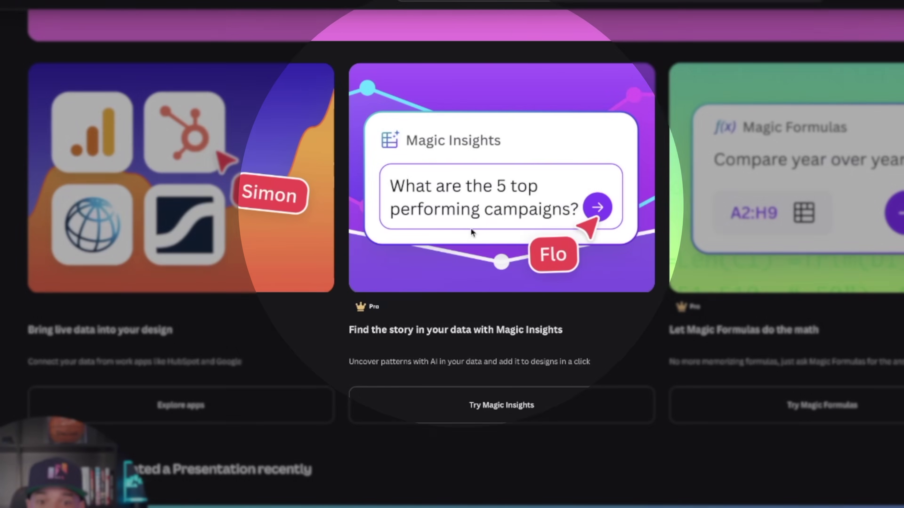
# Step: Scroll the What's New carousel and page down to the Learn the Visual Suite design
pyautogui.hscroll(5, 486, 236)
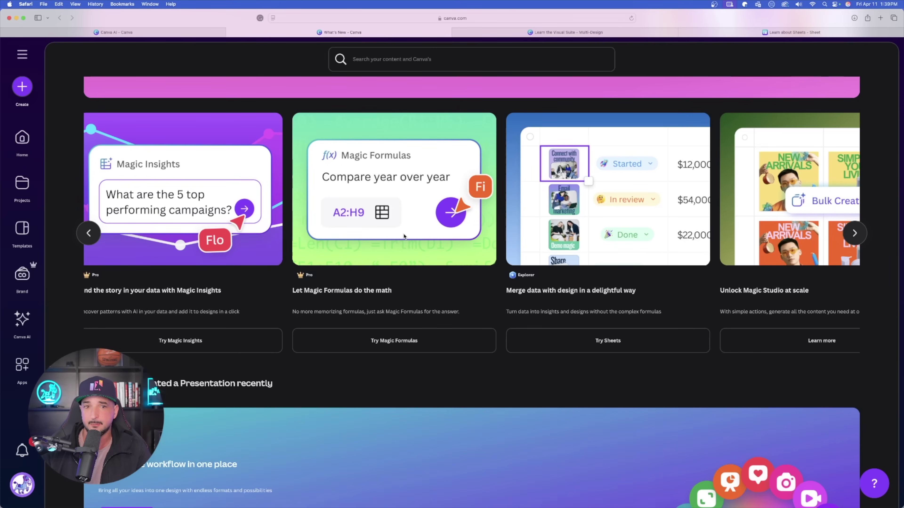
pyautogui.scroll(-7, 403, 236)
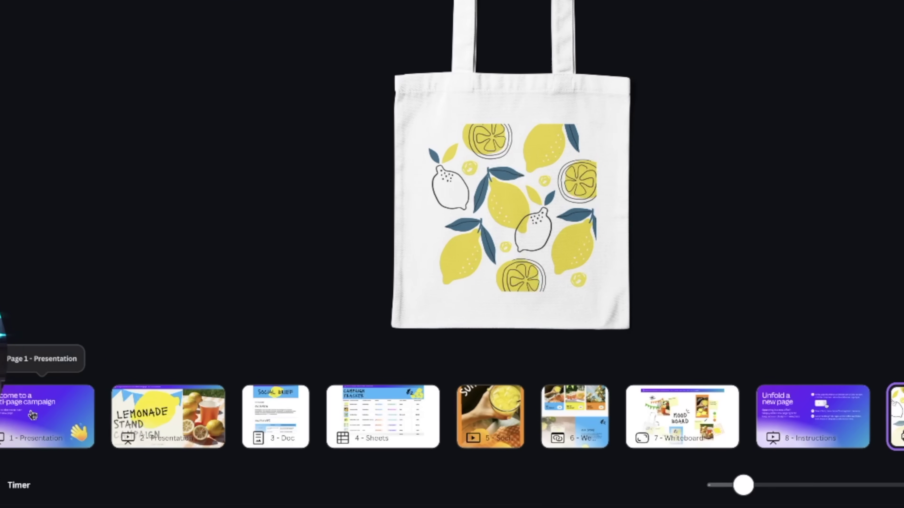
# Step: View the welcome, Lemonade Stand, Social Brief, Sheets, Summer Sips reel and website pages
pyautogui.click(178, 420)
pyautogui.click(32, 414)
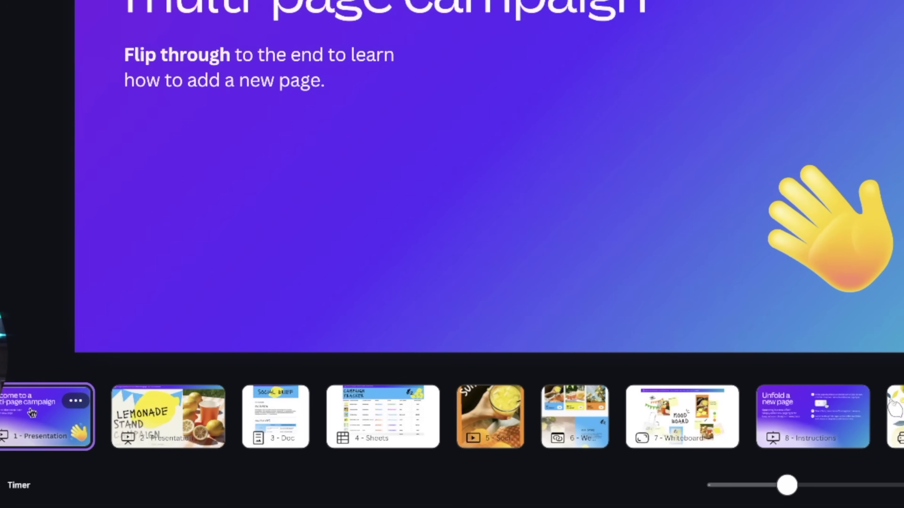
pyautogui.click(282, 420)
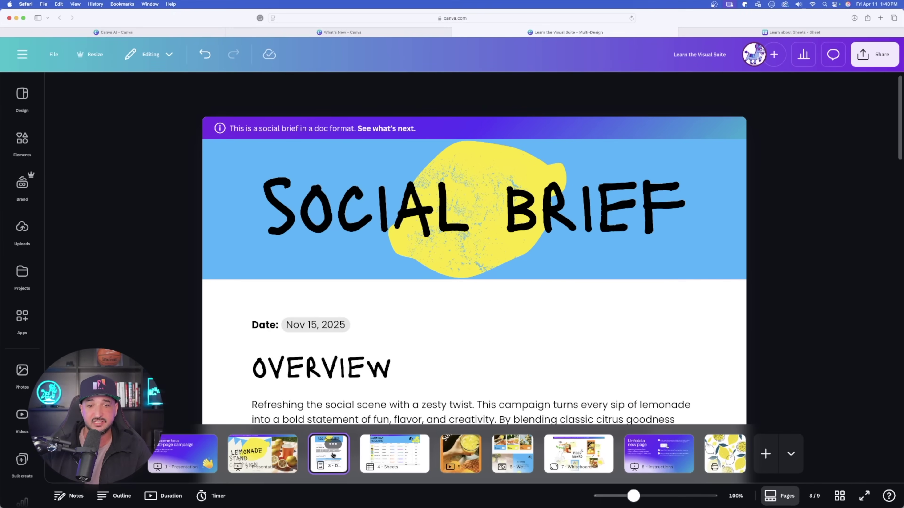
pyautogui.click(406, 450)
pyautogui.click(462, 451)
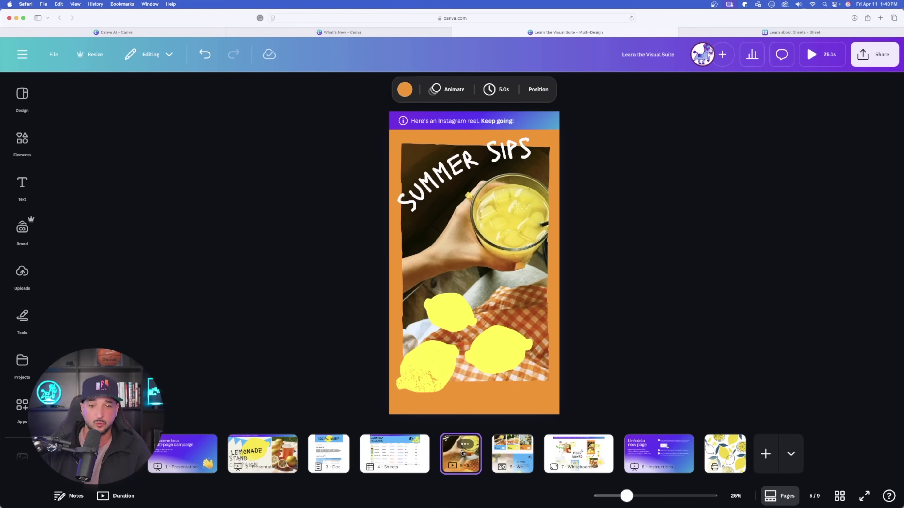
pyautogui.click(519, 451)
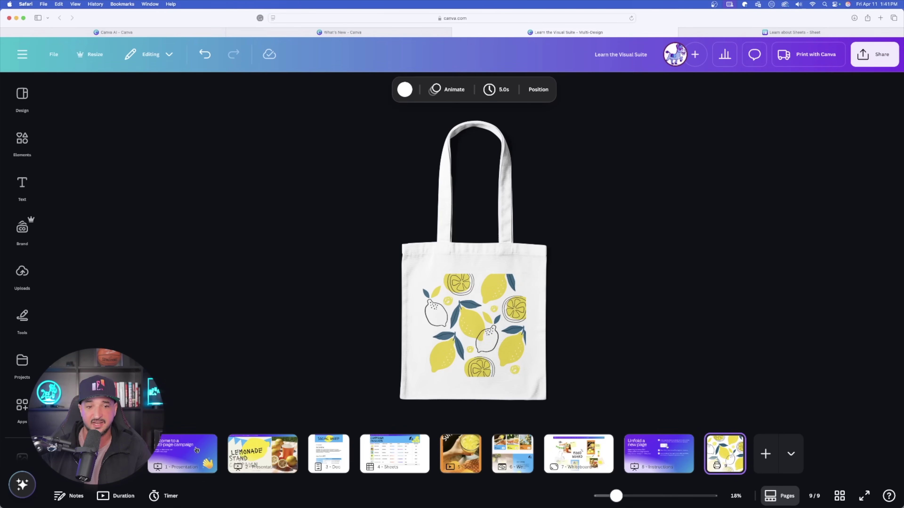
# Step: Revisit the Sheets, reel, Websites, Whiteboard and Instructions pages, ending on the Lemonade Stand cover
pyautogui.click(395, 454)
pyautogui.click(461, 454)
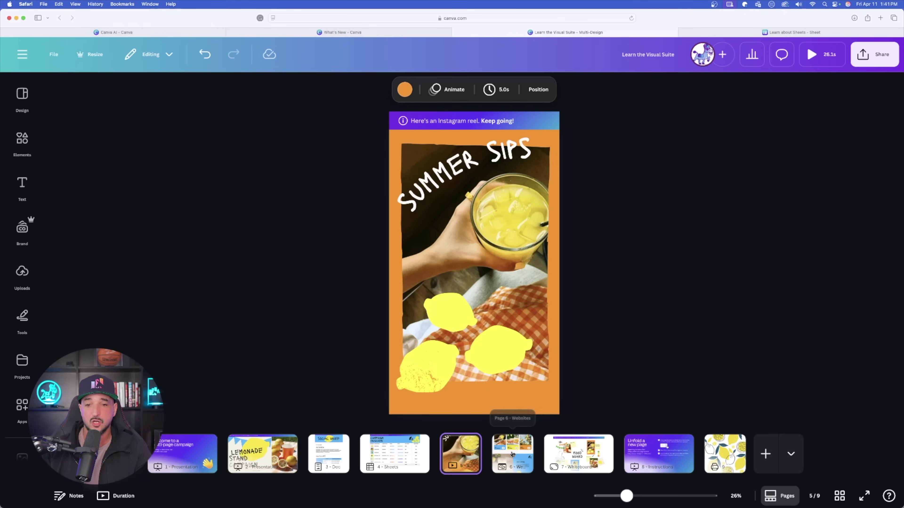
pyautogui.click(512, 454)
pyautogui.click(570, 455)
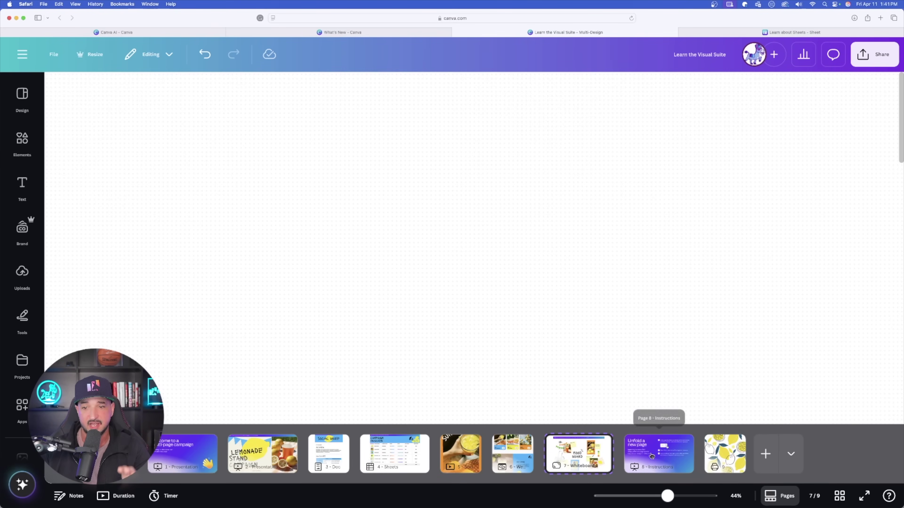
pyautogui.click(659, 454)
pyautogui.click(293, 454)
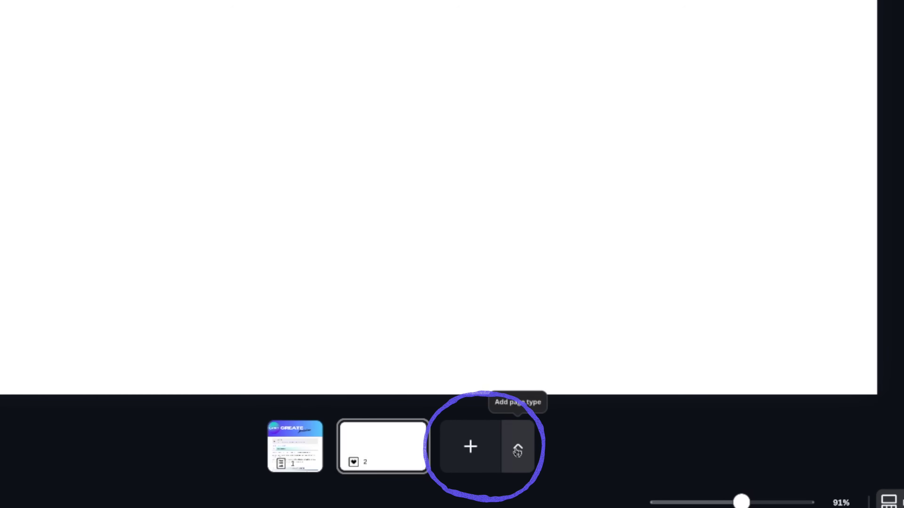
# Step: Add a new spreadsheet page to the design and flip between the first three pages
pyautogui.click(545, 462)
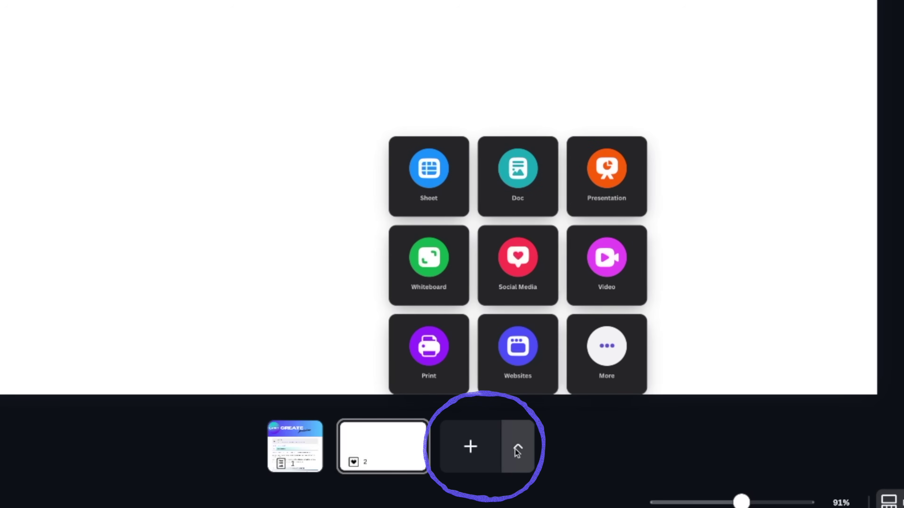
pyautogui.click(518, 450)
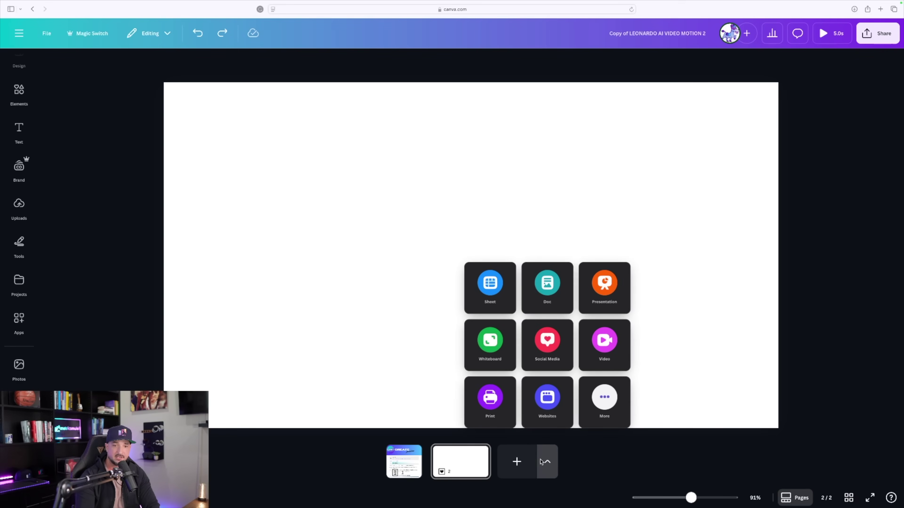
pyautogui.click(490, 285)
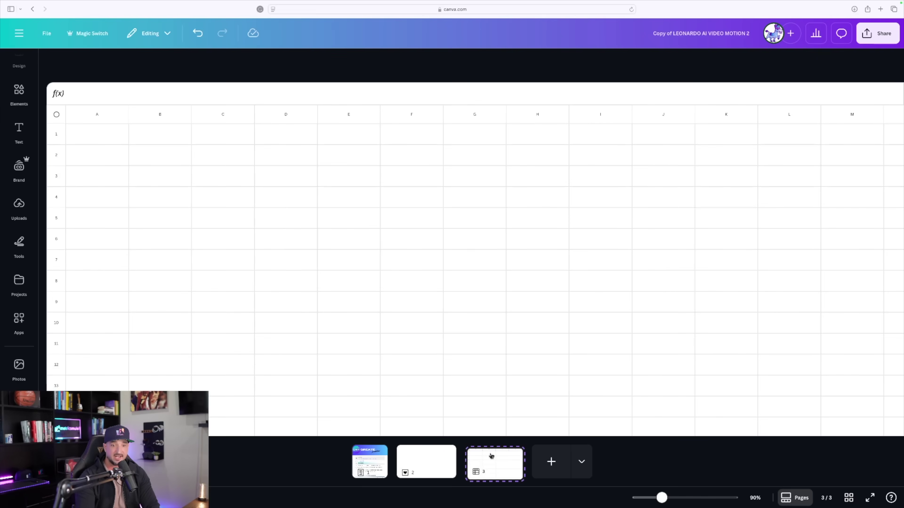
pyautogui.click(412, 462)
pyautogui.click(369, 461)
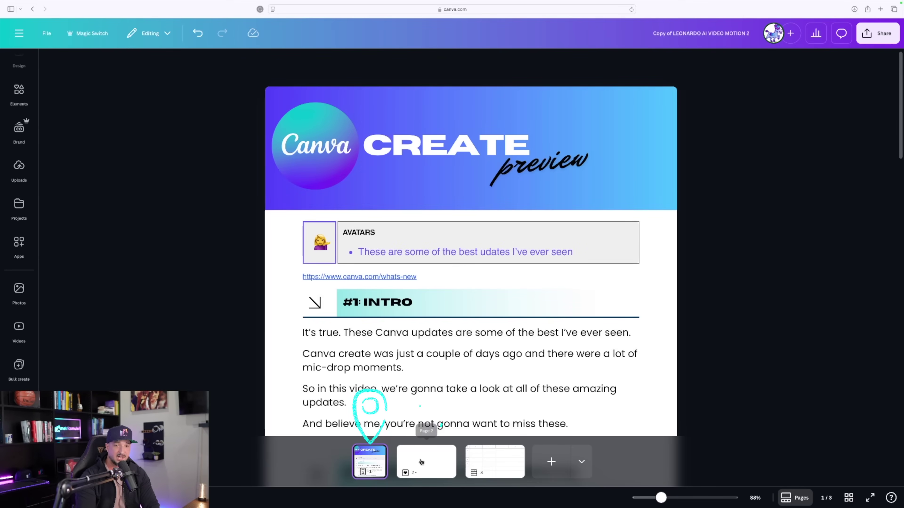
pyautogui.click(425, 461)
pyautogui.click(487, 462)
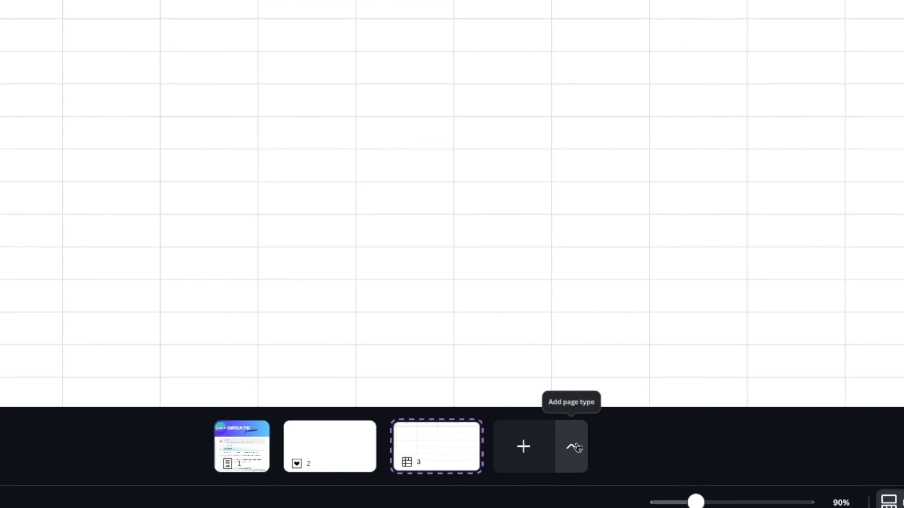
# Step: Add a Facebook Event Cover page from the Social Media page formats
pyautogui.click(583, 462)
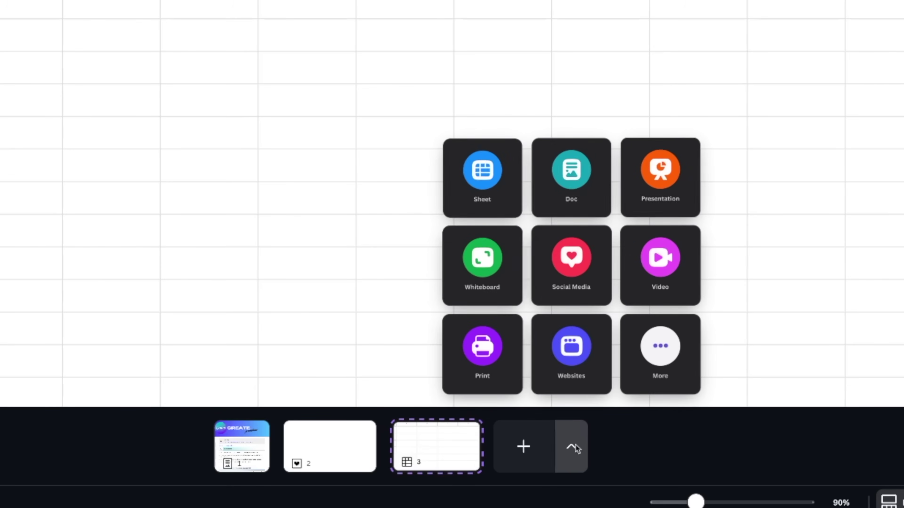
pyautogui.click(578, 256)
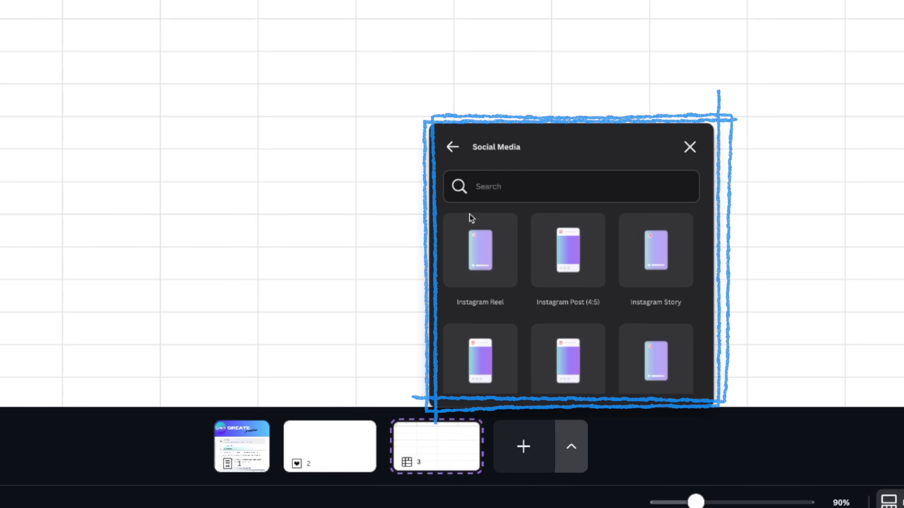
pyautogui.scroll(-10, 534, 264)
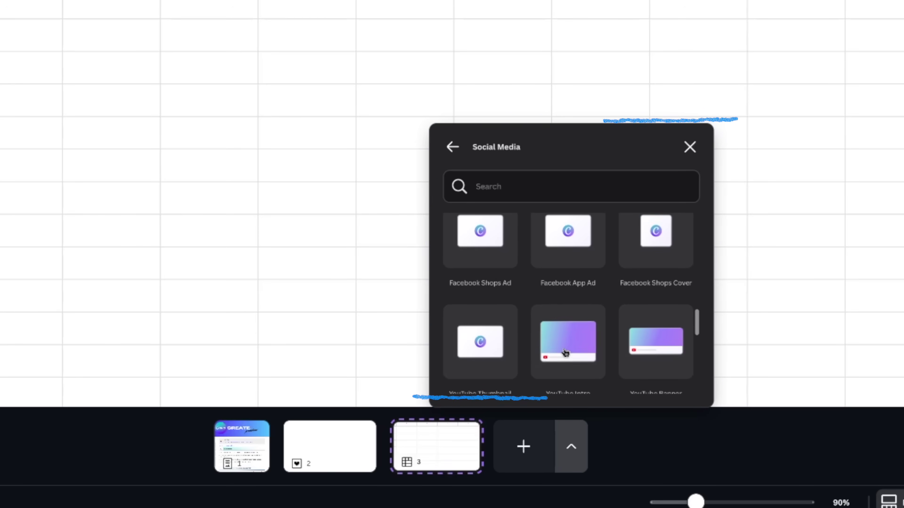
pyautogui.scroll(1, 565, 343)
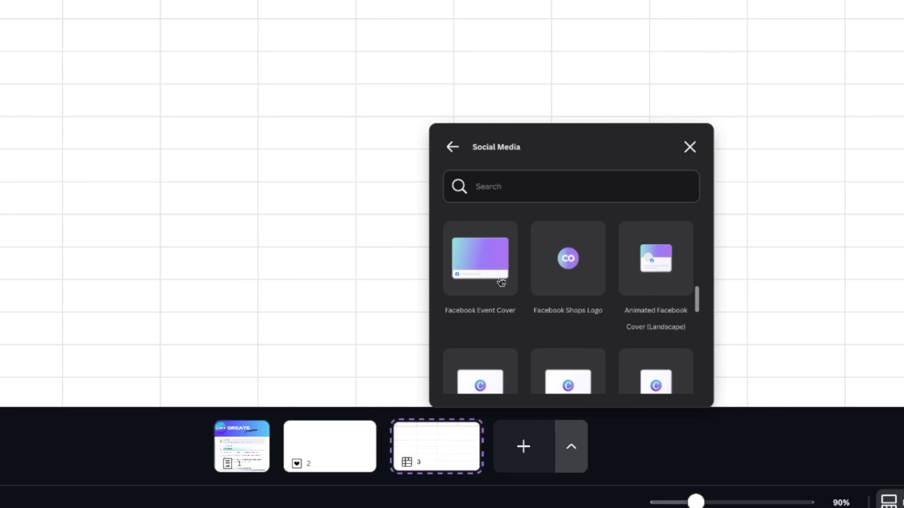
pyautogui.click(490, 275)
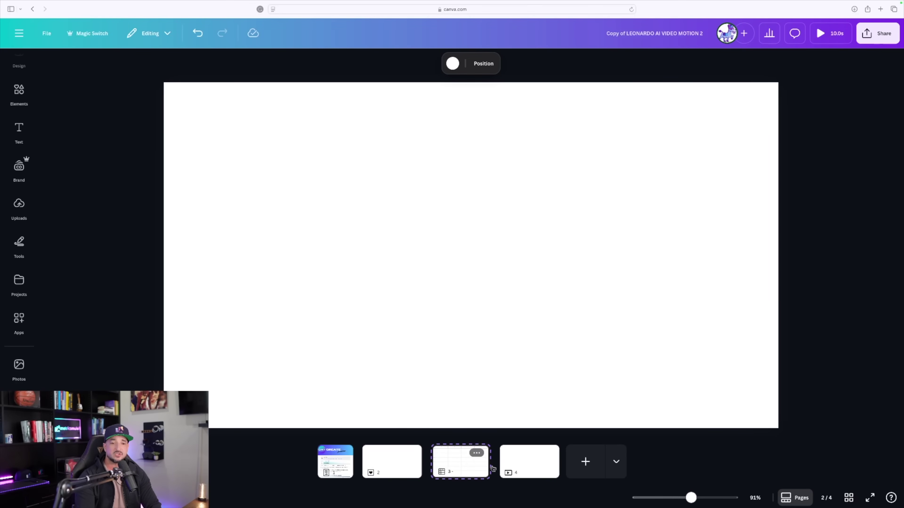
# Step: Review the pages, briefly checking the first page's options, and finish on the new fourth page
pyautogui.click(330, 460)
pyautogui.click(391, 462)
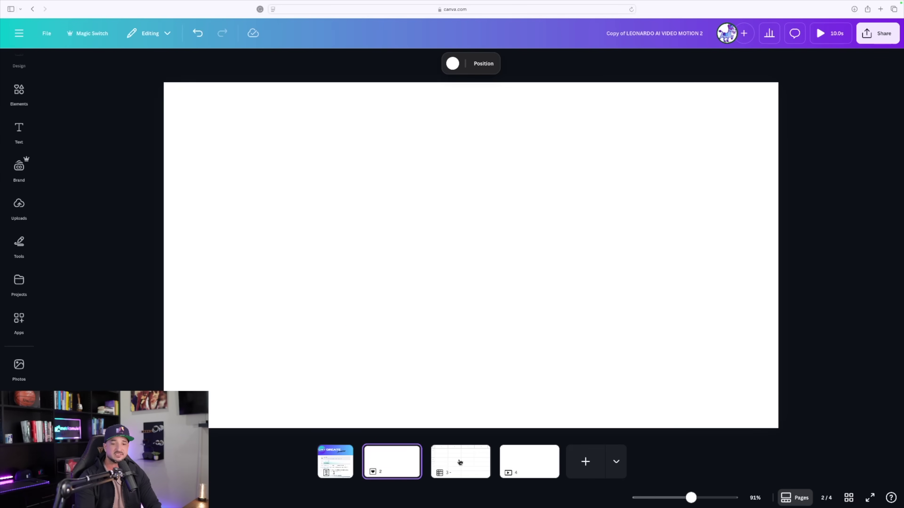
pyautogui.click(511, 463)
pyautogui.rightClick(335, 460)
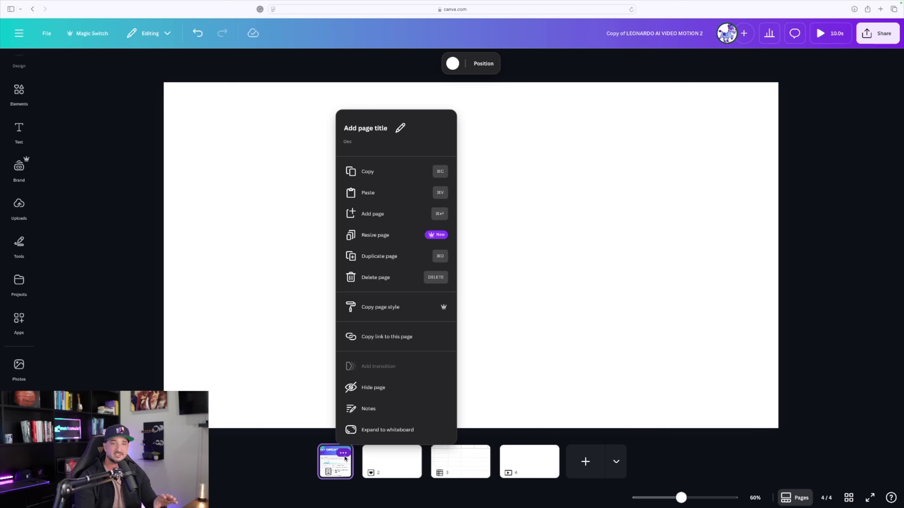
pyautogui.click(334, 460)
pyautogui.click(528, 459)
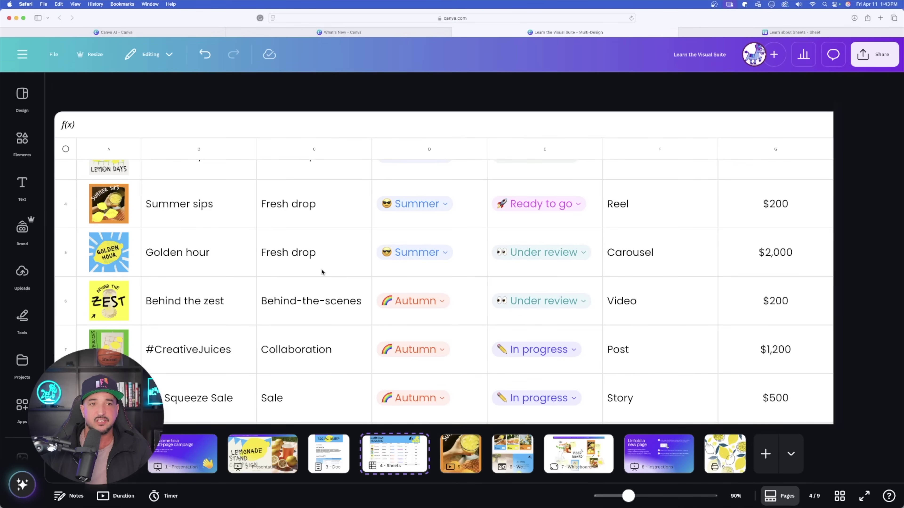
# Step: Scroll the Campaign Tracker sheet and show the season dropdown for the Summer campaign in D3
pyautogui.scroll(-1, 294, 188)
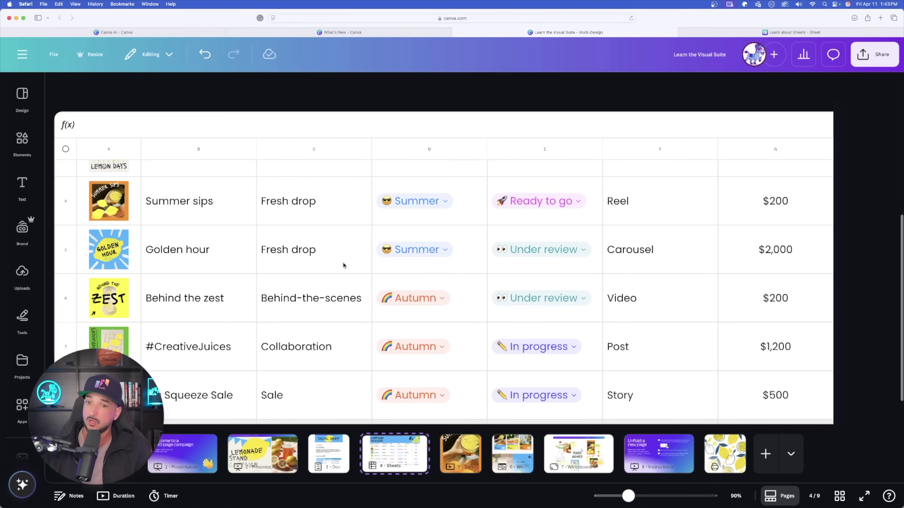
pyautogui.scroll(5, 324, 236)
pyautogui.scroll(-2, 208, 273)
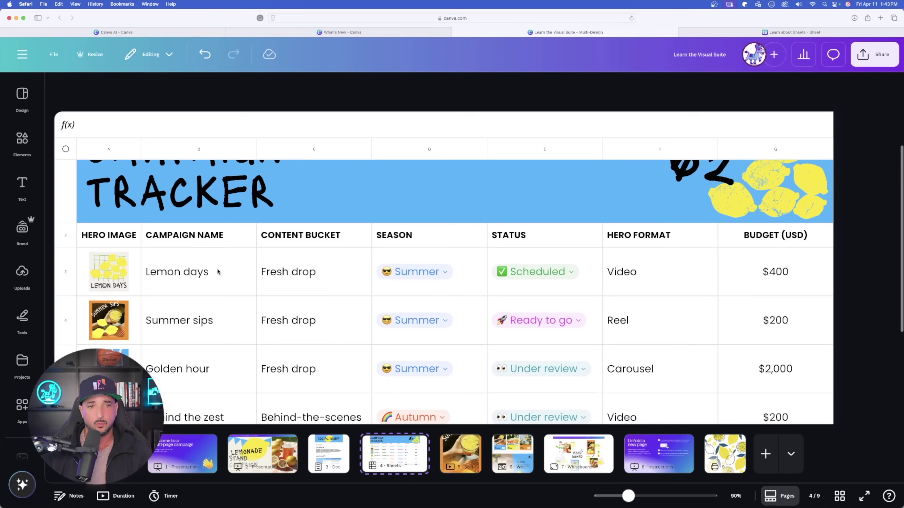
pyautogui.click(444, 274)
pyautogui.scroll(-1, 200, 162)
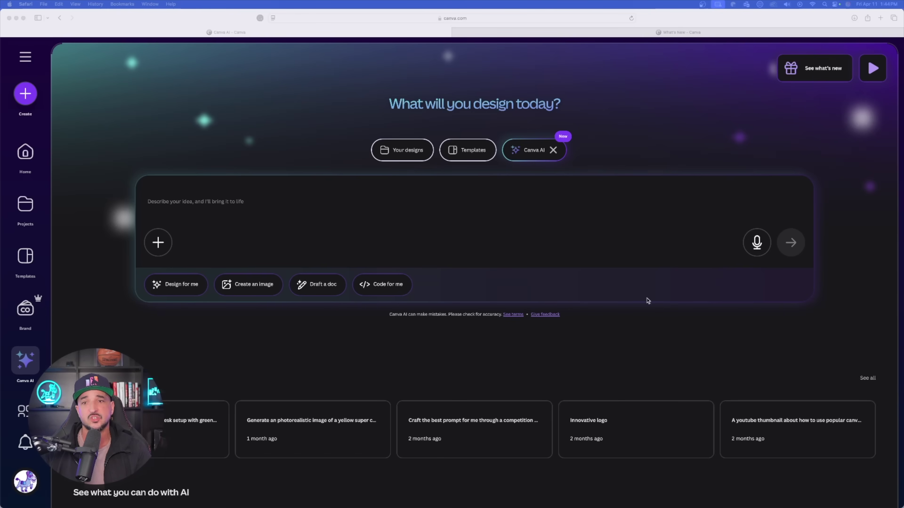
pyautogui.click(345, 190)
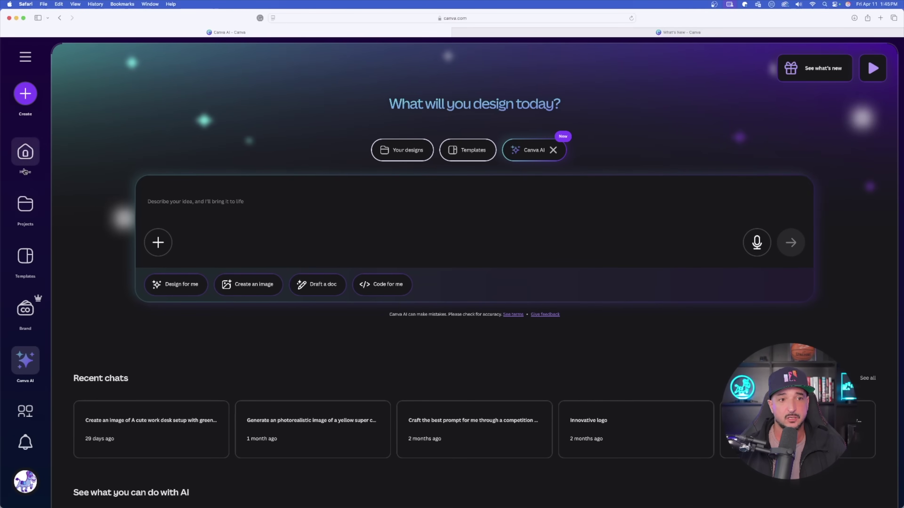
pyautogui.click(25, 156)
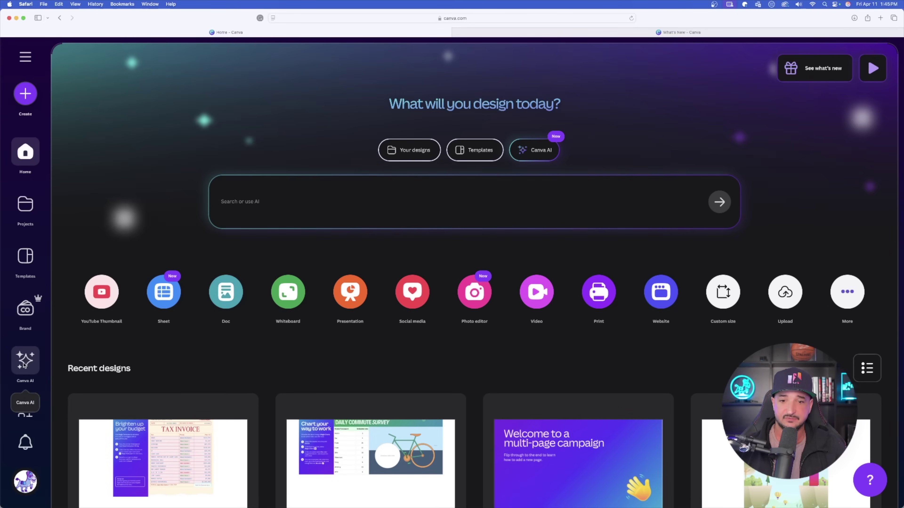
pyautogui.click(23, 365)
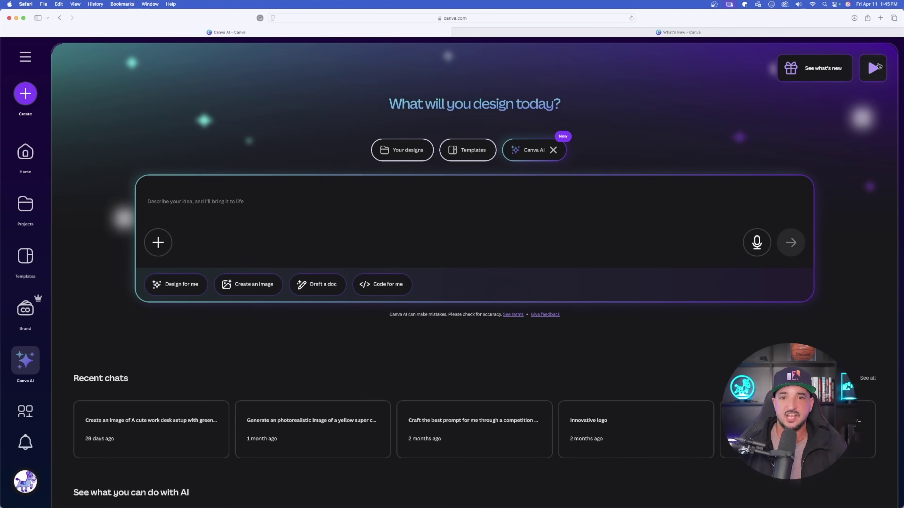
pyautogui.scroll(-2, 385, 194)
pyautogui.scroll(2, 355, 171)
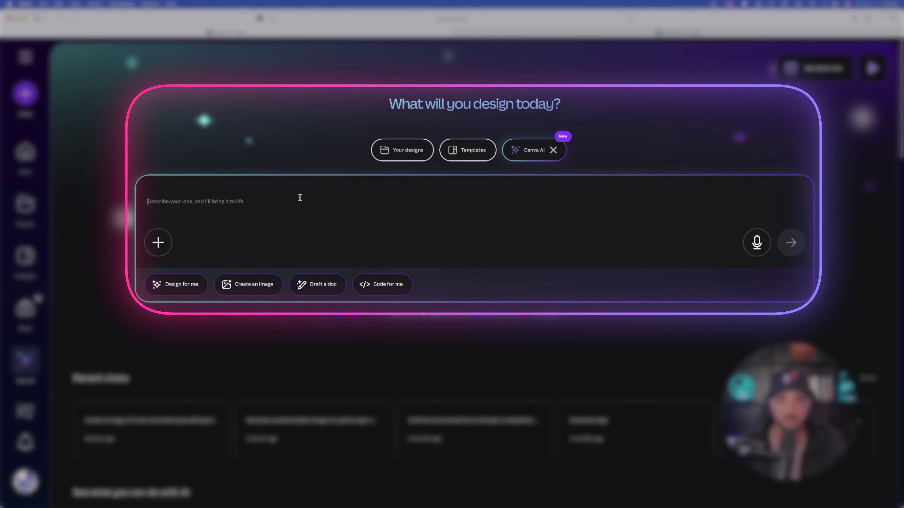
# Step: Switch the search to Your designs and scroll through the results grid
pyautogui.click(399, 156)
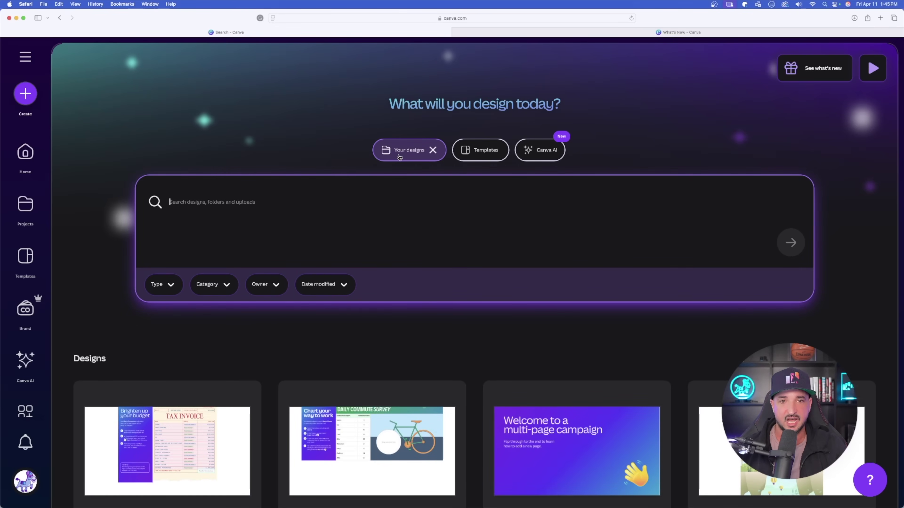
pyautogui.scroll(-5, 240, 300)
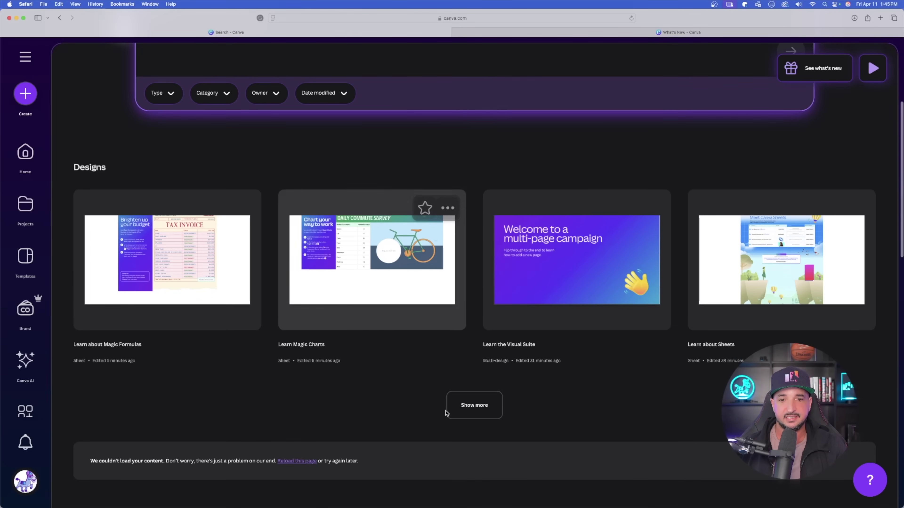
pyautogui.scroll(-15, 379, 242)
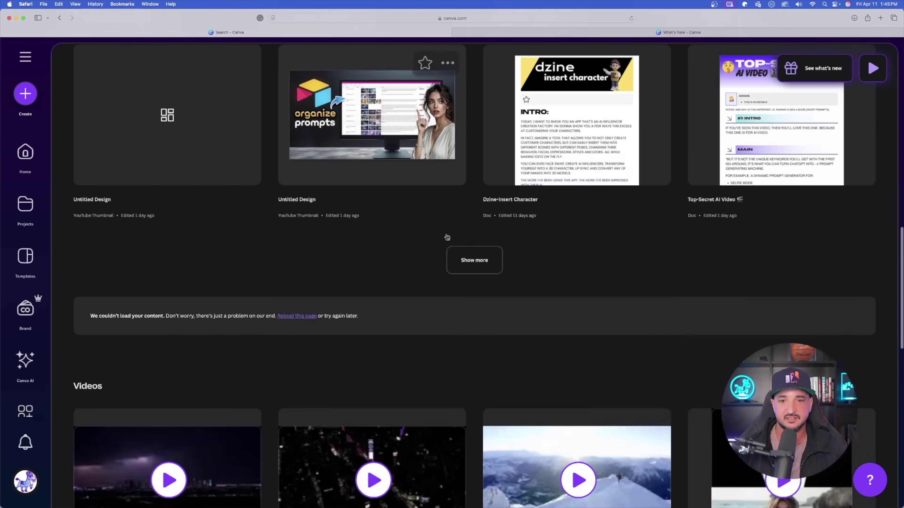
pyautogui.scroll(8, 389, 179)
pyautogui.scroll(10, 368, 203)
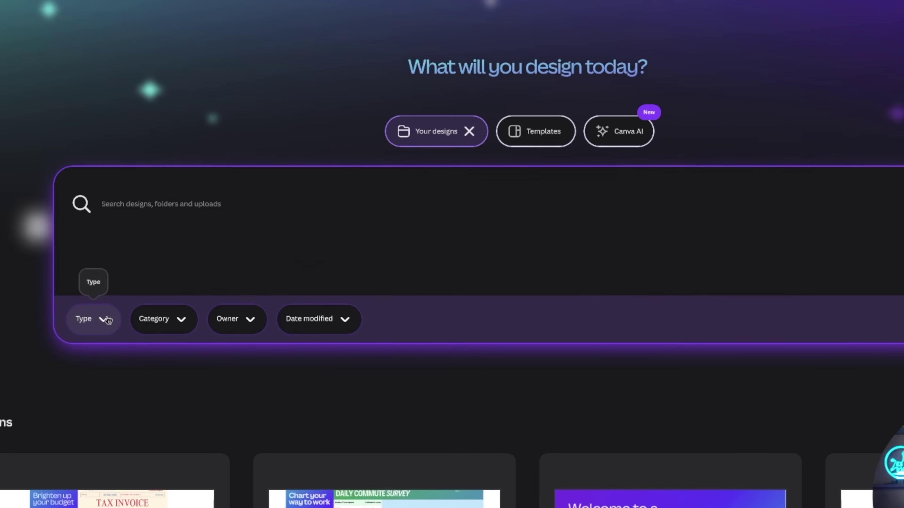
# Step: Set the item Type filter to Designs only
pyautogui.click(173, 285)
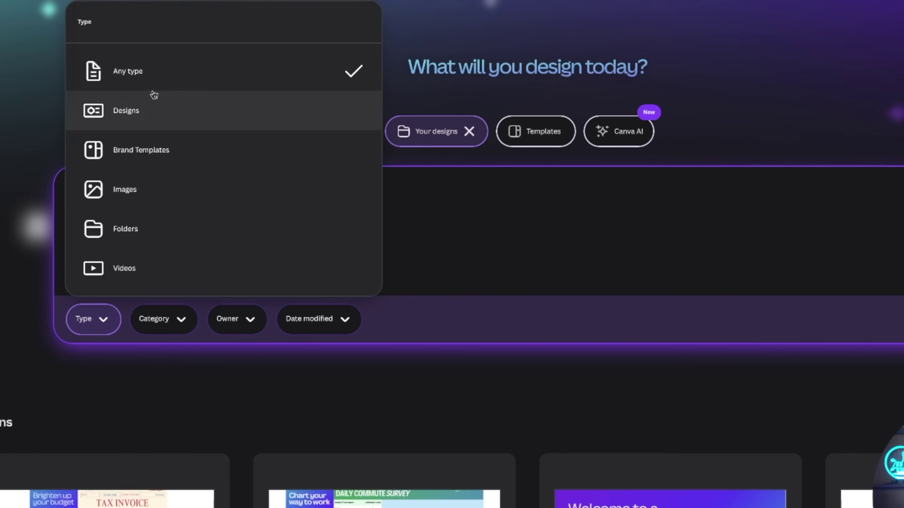
pyautogui.scroll(-2, 153, 93)
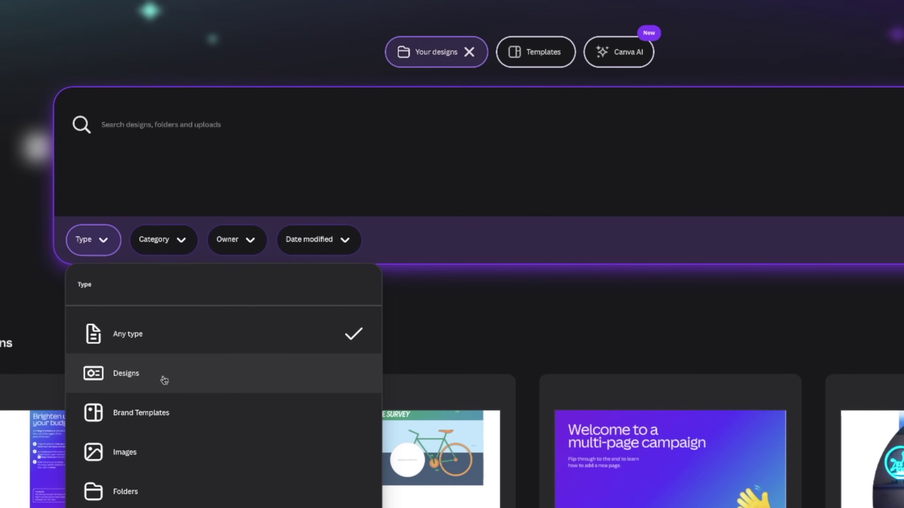
pyautogui.click(128, 377)
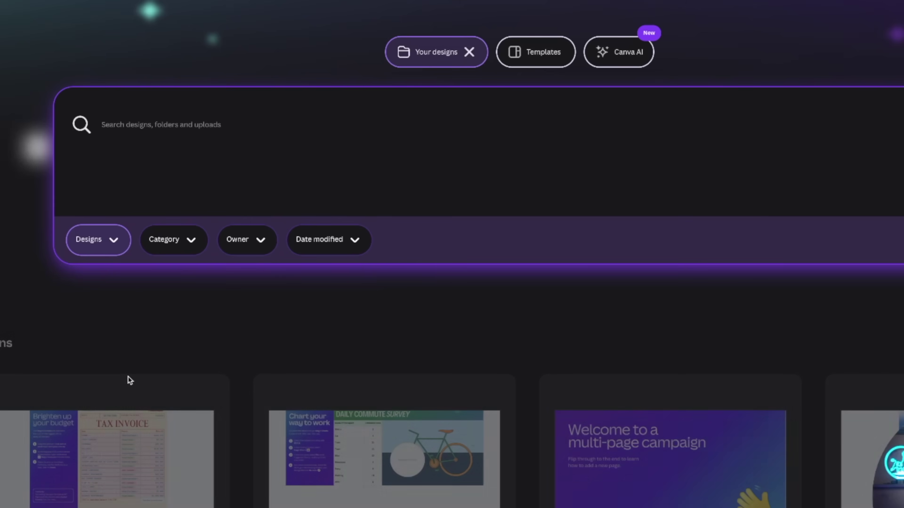
pyautogui.click(98, 319)
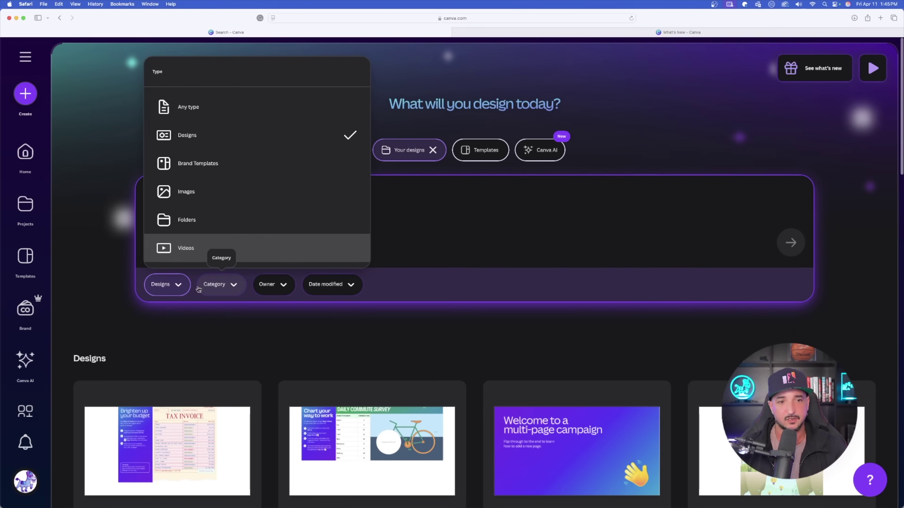
# Step: Filter the category to YouTube Thumbnail designs and scroll through the results
pyautogui.click(236, 287)
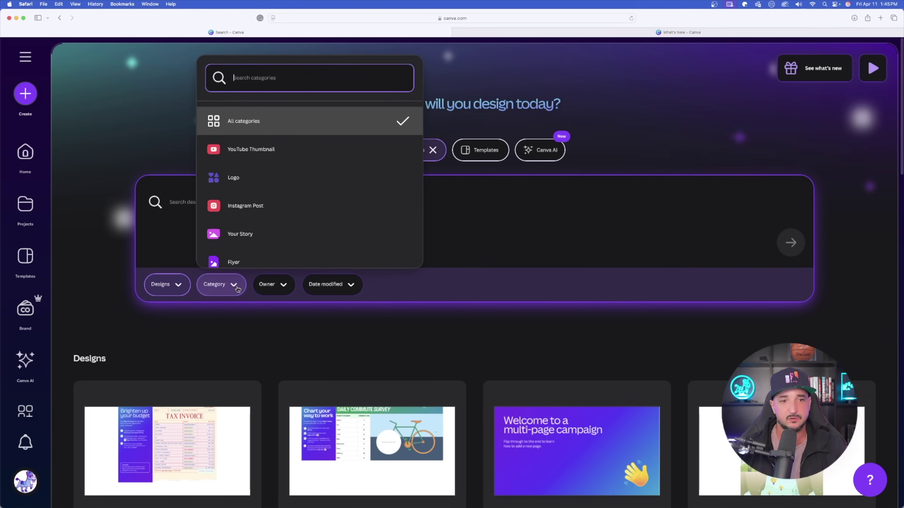
pyautogui.scroll(-4, 248, 181)
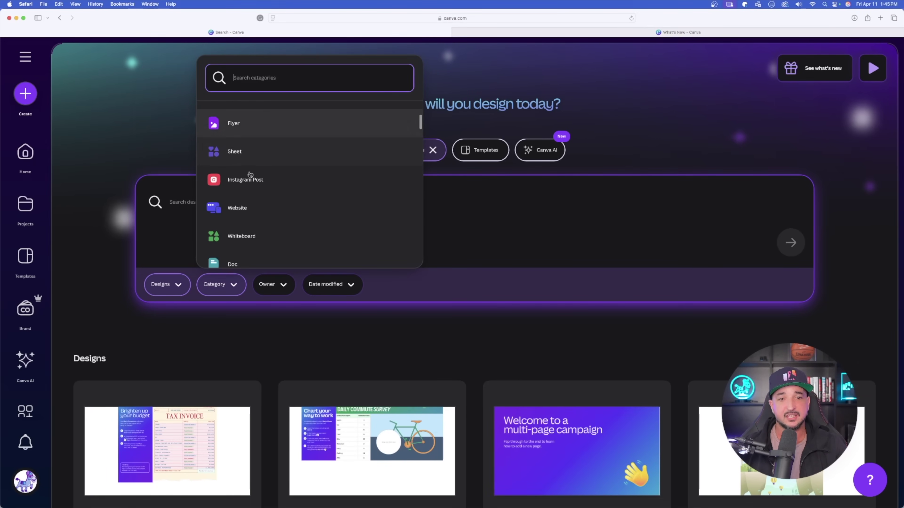
pyautogui.scroll(-2, 250, 189)
pyautogui.scroll(5, 251, 189)
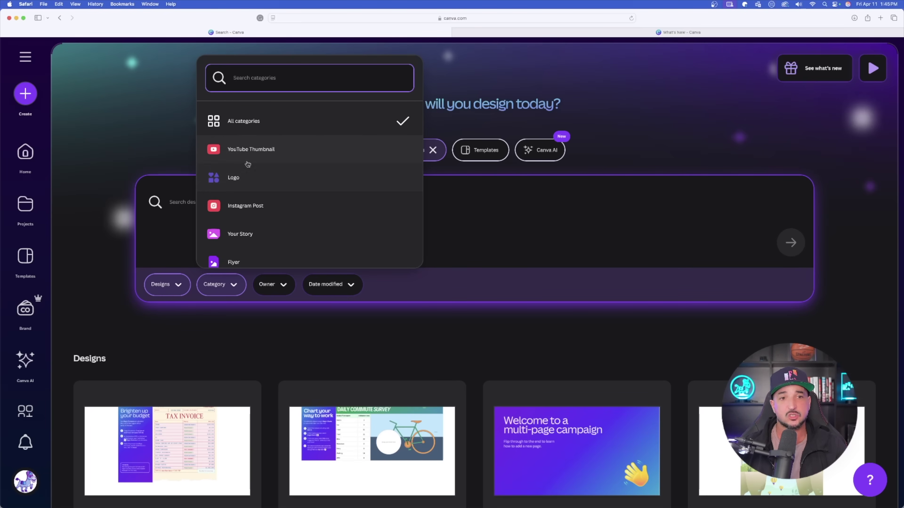
pyautogui.click(250, 151)
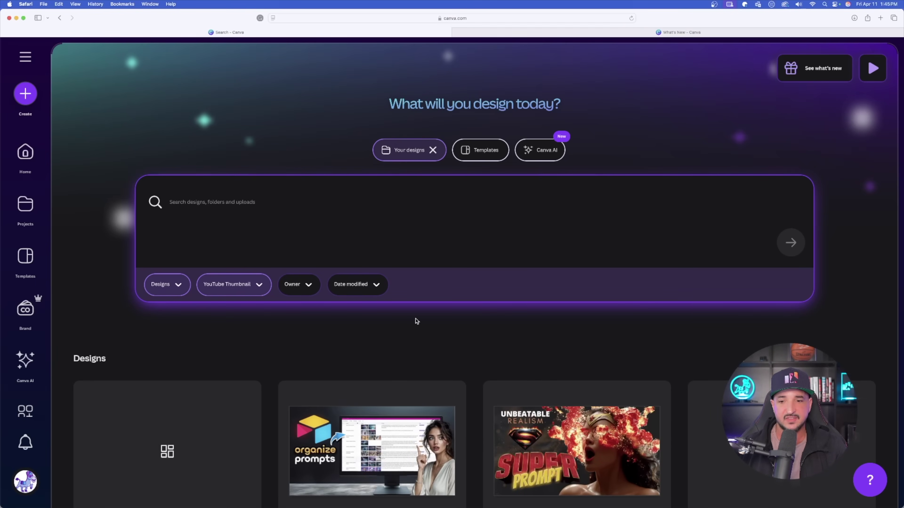
pyautogui.scroll(-10, 417, 322)
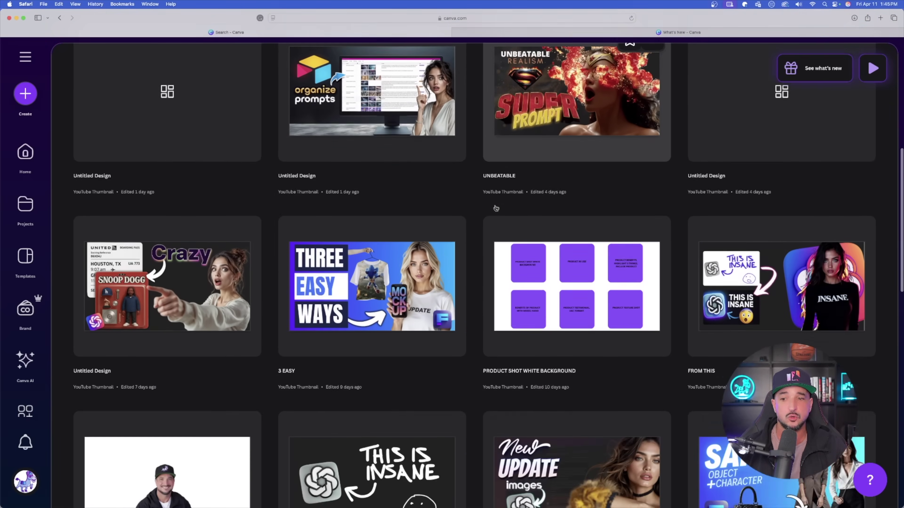
pyautogui.scroll(-5, 464, 127)
pyautogui.scroll(15, 466, 128)
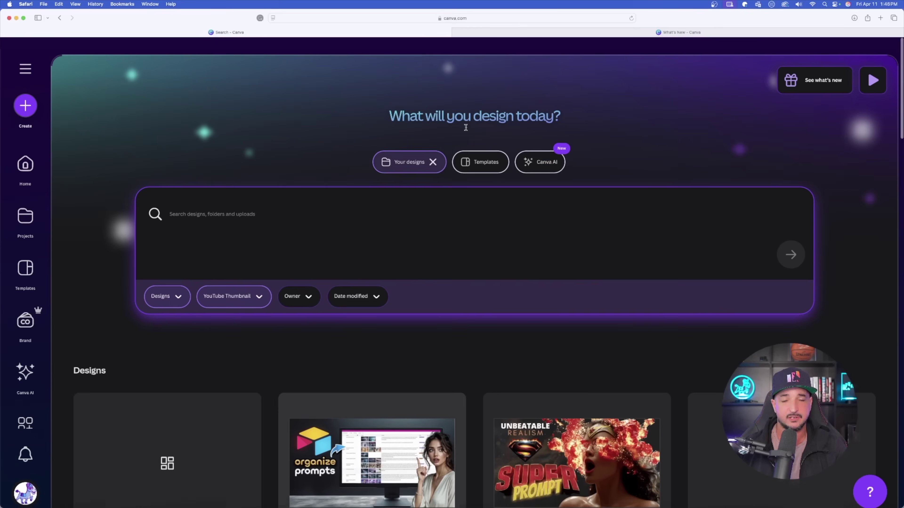
# Step: Check the Owner and Date modified filters, then clear the Your designs search and return Home
pyautogui.click(299, 296)
pyautogui.click(361, 298)
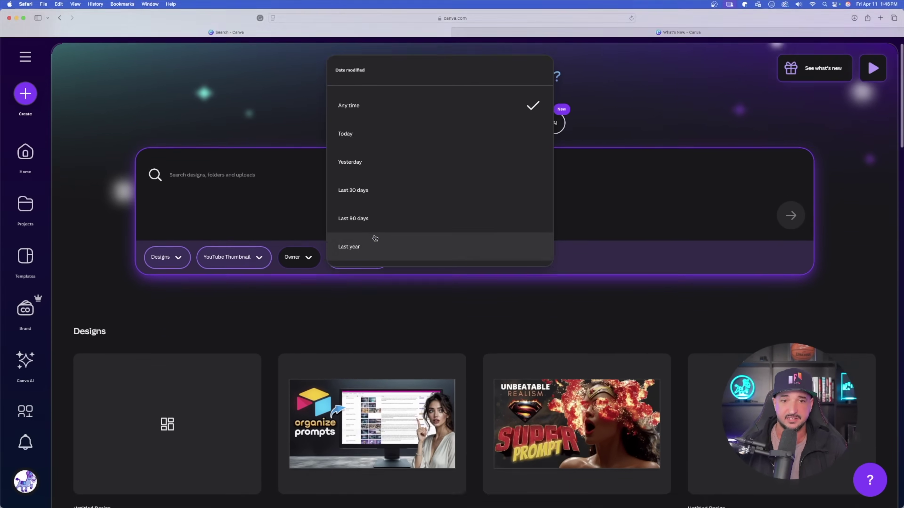
pyautogui.scroll(-1, 375, 238)
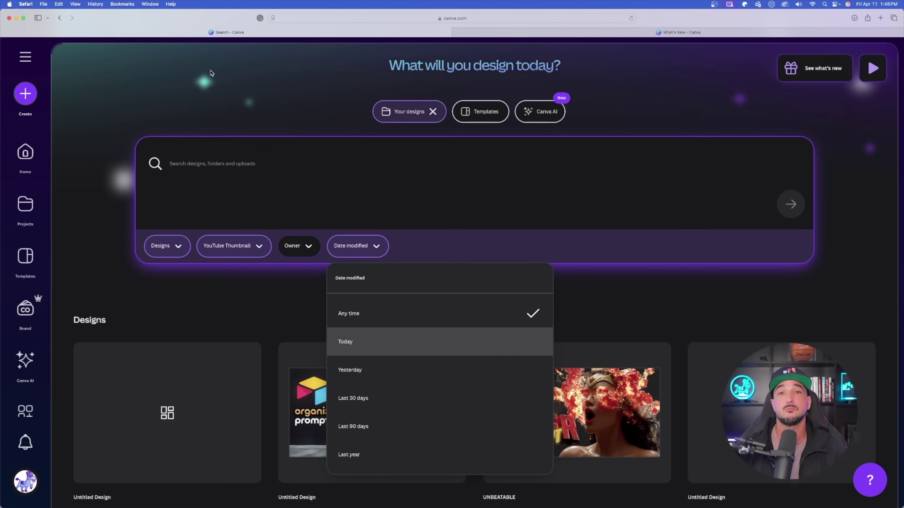
pyautogui.click(225, 86)
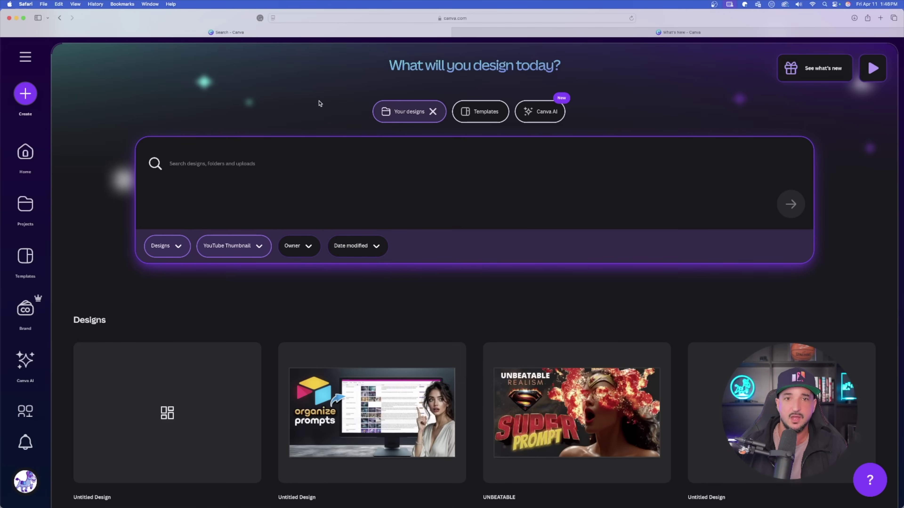
pyautogui.click(433, 111)
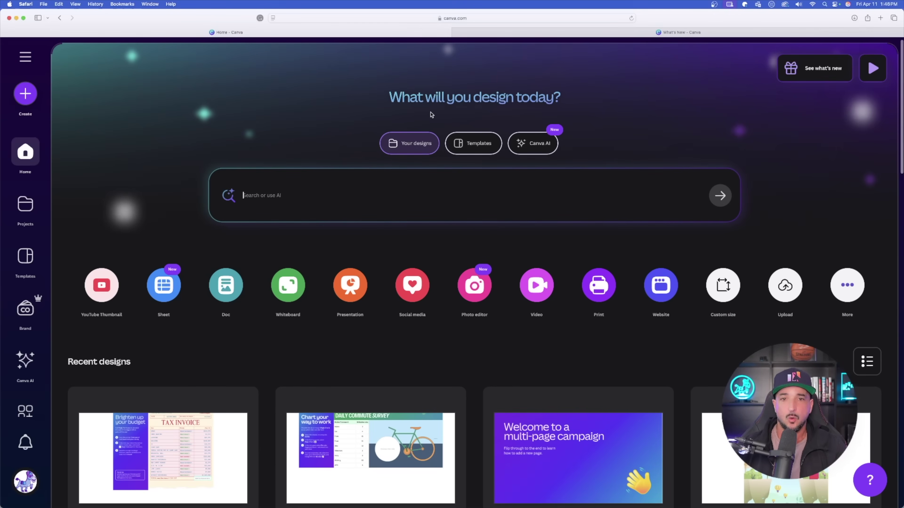
# Step: Open the Canva AI prompt page and browse the 'See what you can do with AI' example cards
pyautogui.click(545, 149)
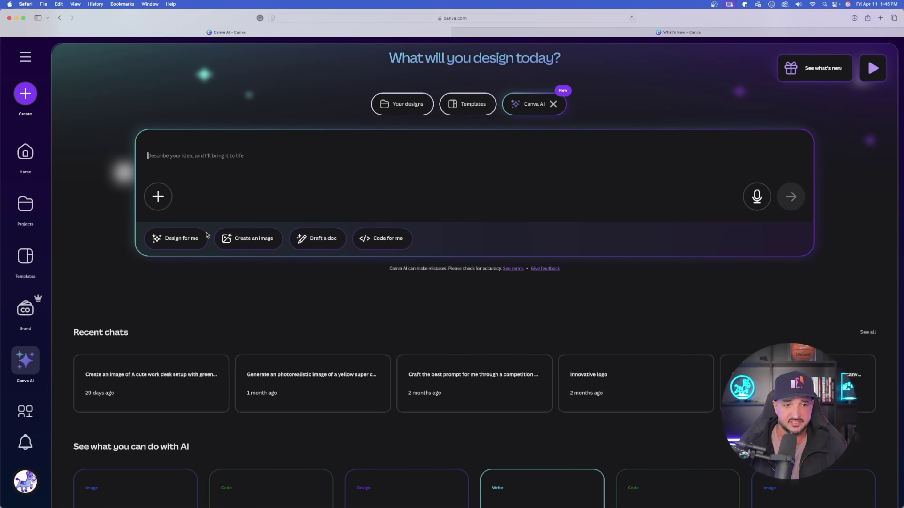
pyautogui.scroll(-5, 217, 174)
pyautogui.scroll(-2, 483, 201)
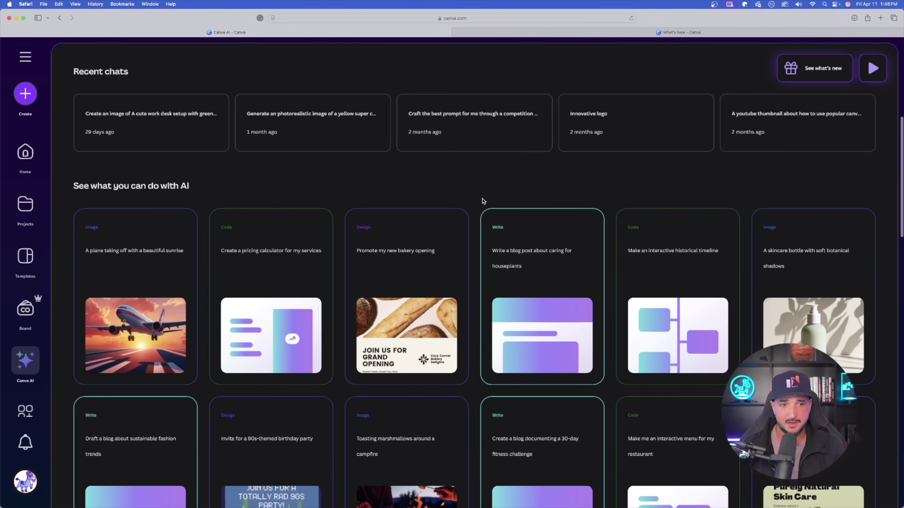
pyautogui.scroll(-1, 388, 213)
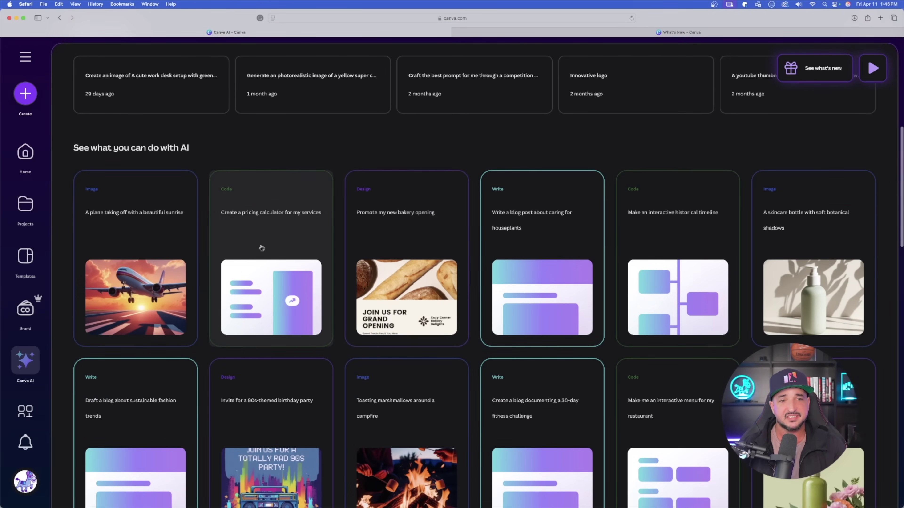
pyautogui.scroll(-1, 243, 237)
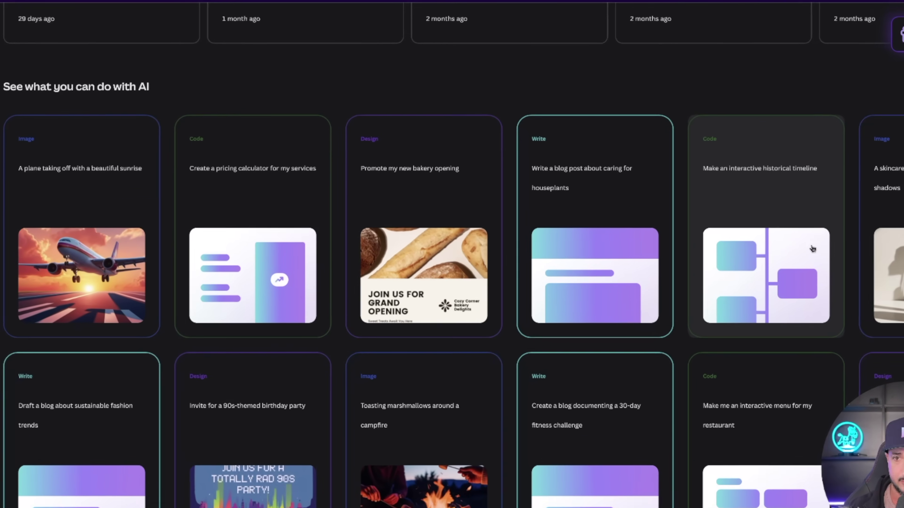
pyautogui.scroll(-5, 364, 306)
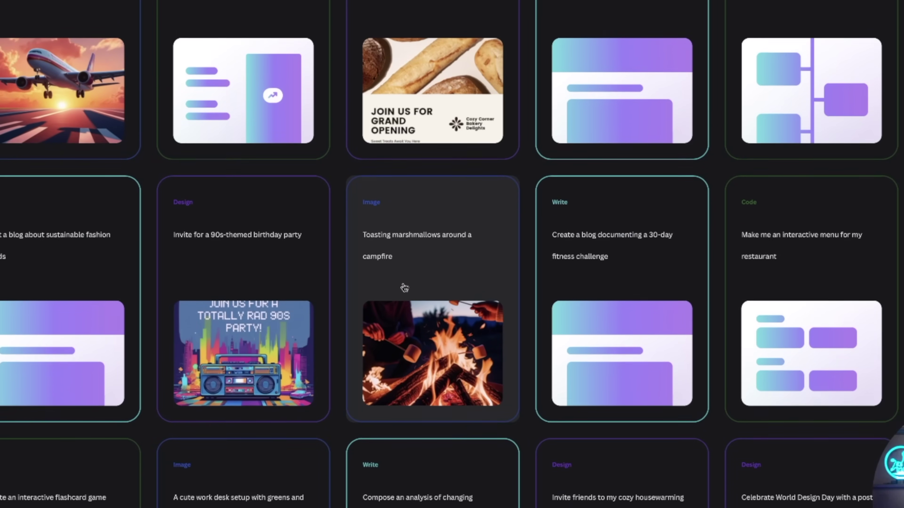
pyautogui.scroll(-2, 278, 410)
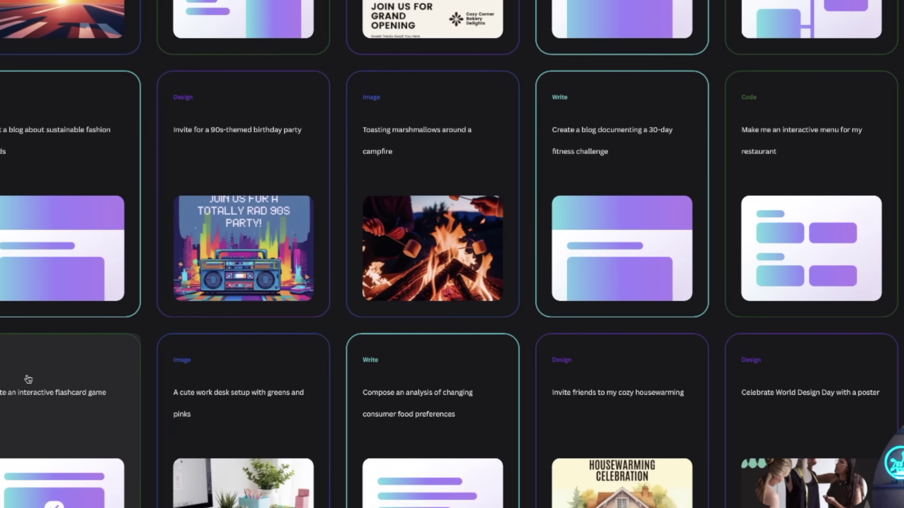
pyautogui.scroll(-2, 605, 356)
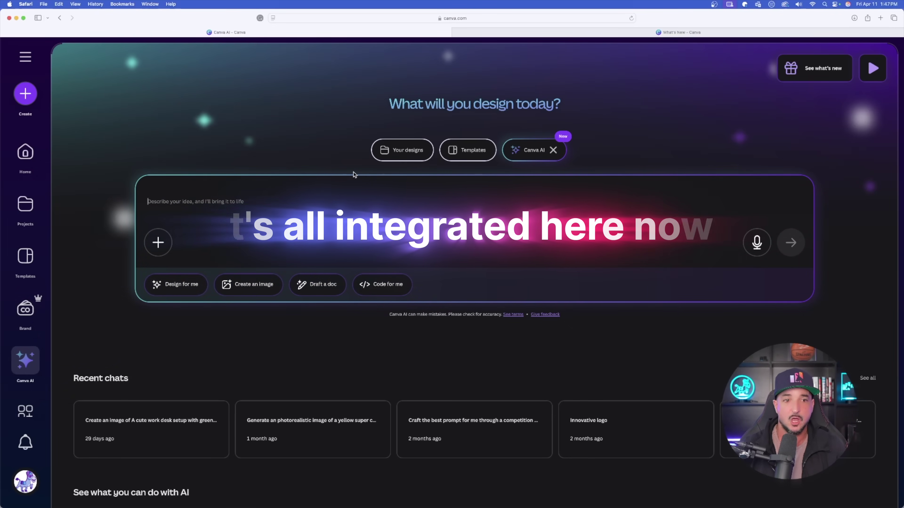
# Step: Switch the Canva AI prompt to Create an image and look through the earlier generated images
pyautogui.click(261, 200)
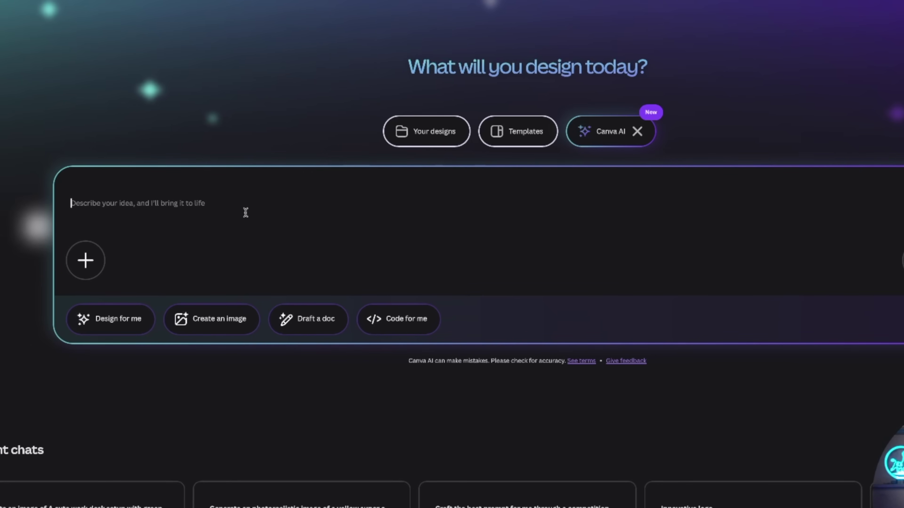
pyautogui.click(215, 323)
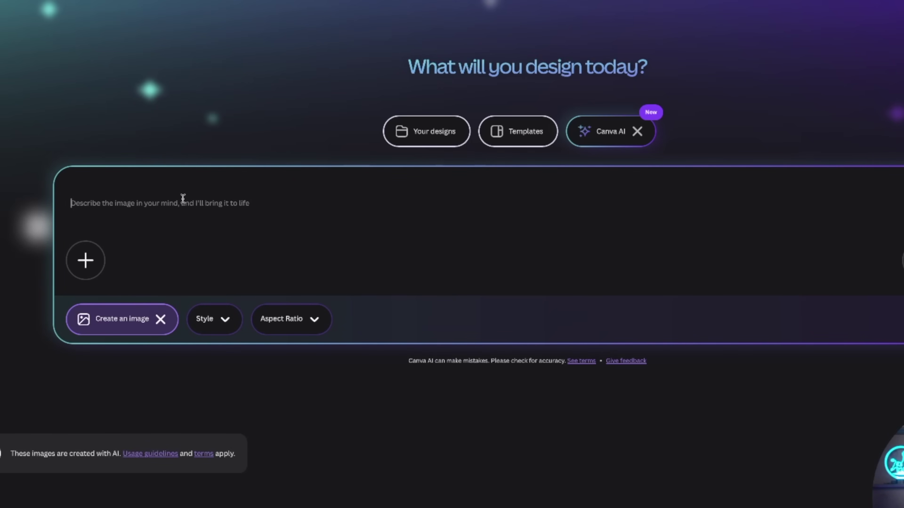
pyautogui.scroll(-15, 366, 286)
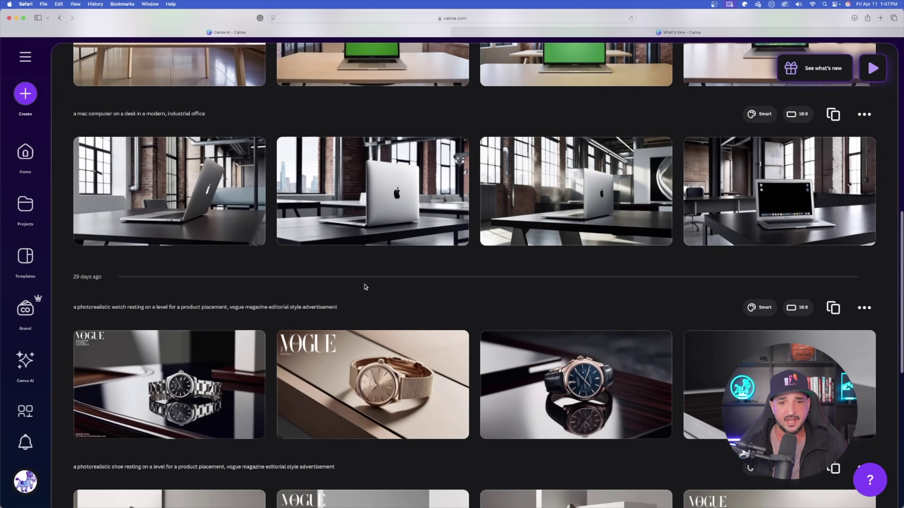
pyautogui.scroll(-10, 392, 249)
pyautogui.scroll(5, 409, 221)
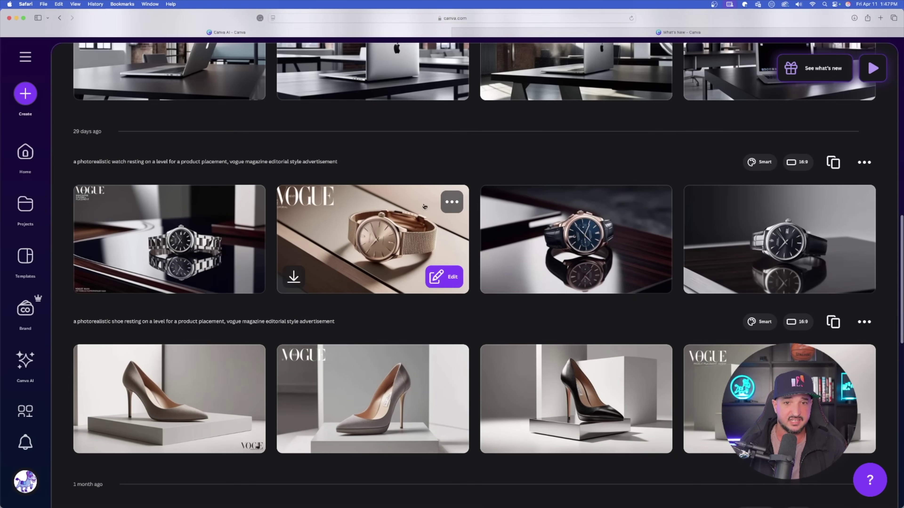
pyautogui.scroll(15, 423, 208)
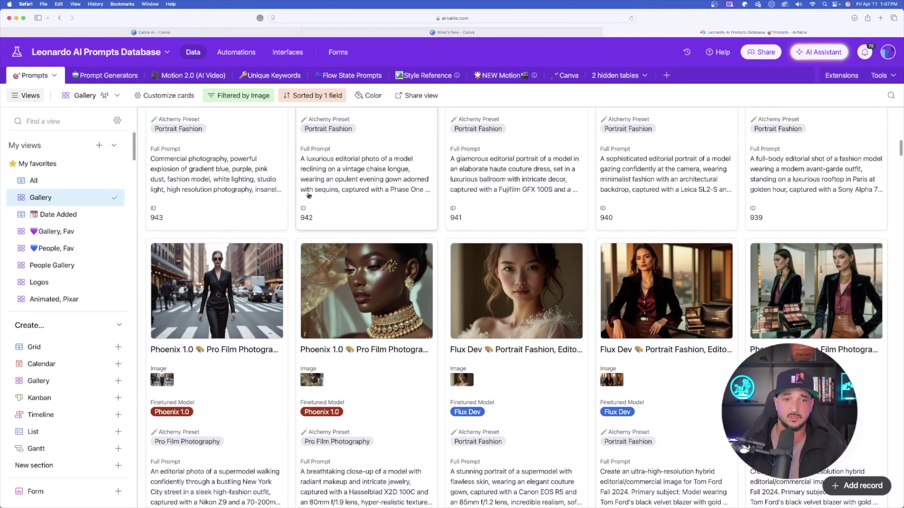
# Step: Select the viking hunting record's Full Prompt text in Airtable
pyautogui.scroll(10, 308, 196)
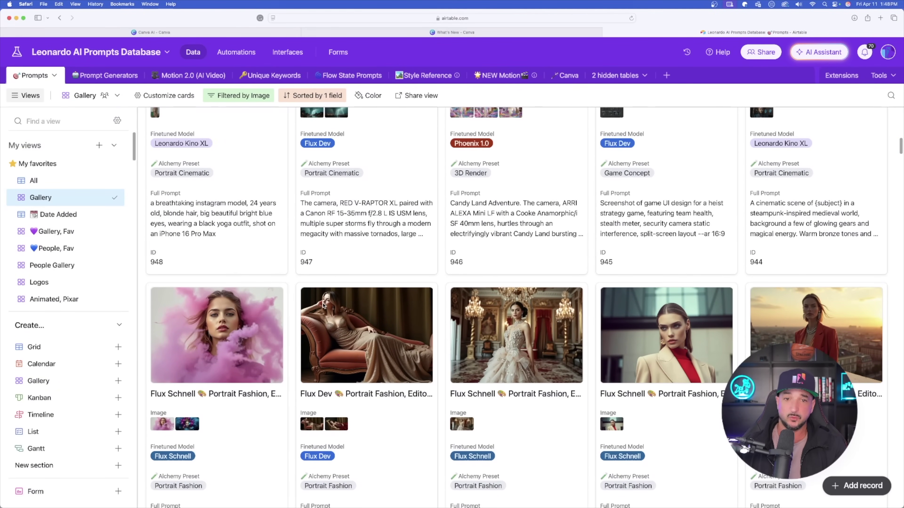
pyautogui.scroll(10, 323, 305)
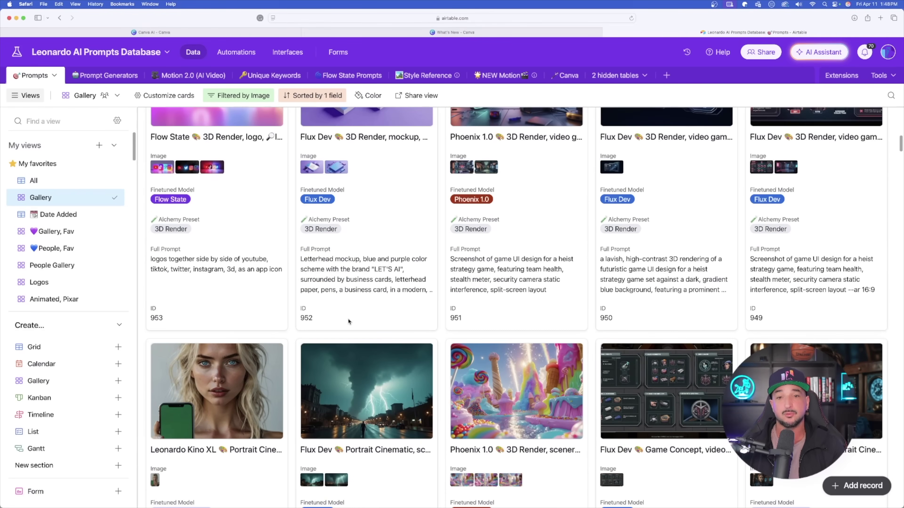
pyautogui.scroll(2, 348, 321)
pyautogui.scroll(8, 349, 320)
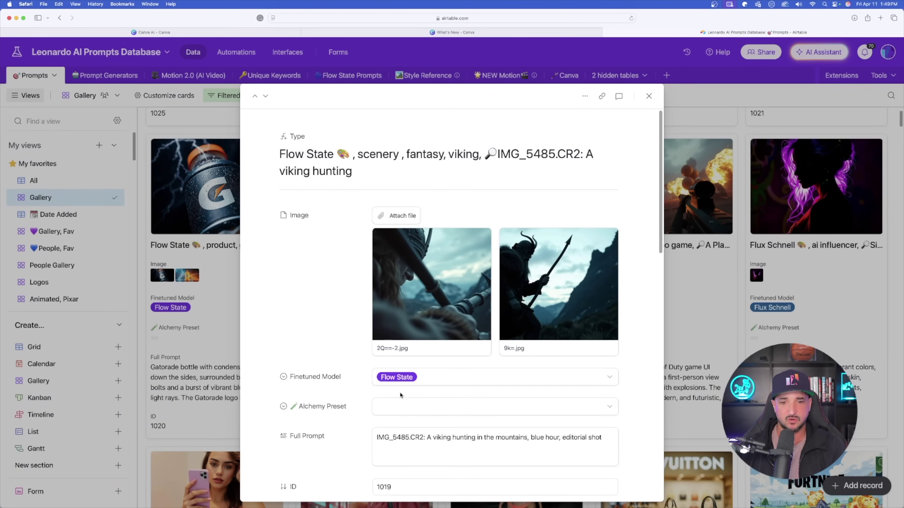
pyautogui.scroll(-2, 399, 393)
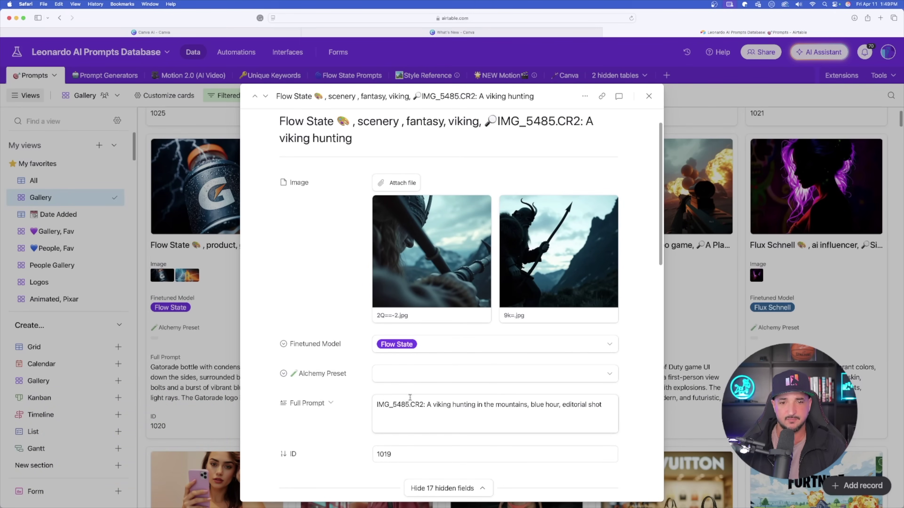
pyautogui.tripleClick(408, 401)
pyautogui.press('super+c')
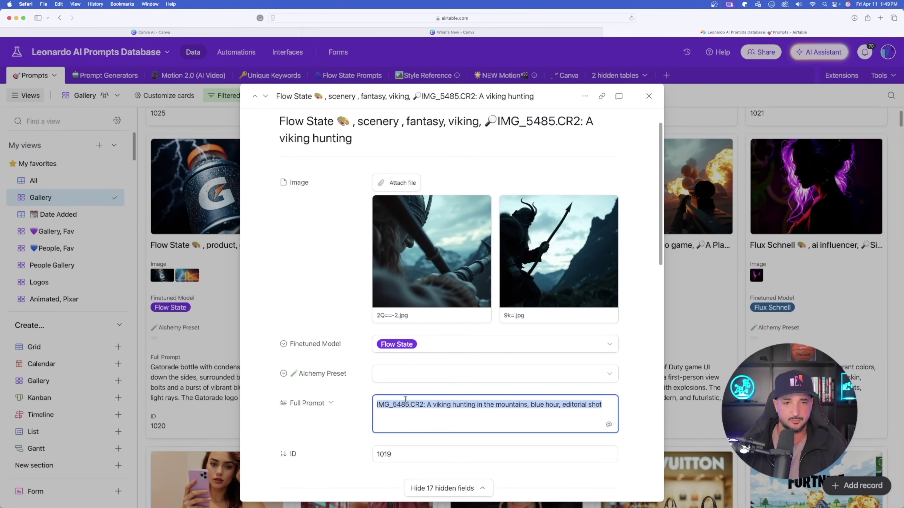
# Step: Paste 'A viking hunting in the mountains, blue hour, editorial shot' into Canva's image prompt
pyautogui.click(265, 34)
pyautogui.click(244, 189)
pyautogui.press('super+v')
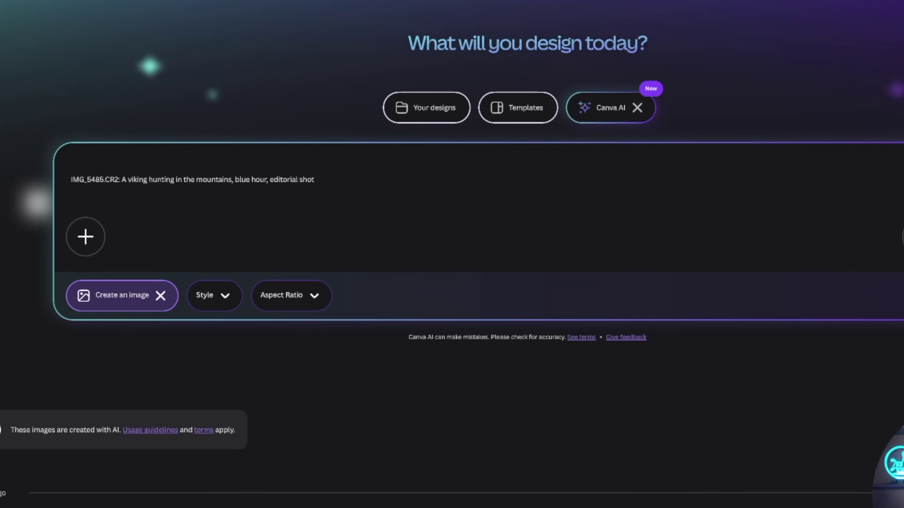
# Step: Generate four viking-in-snowy-mountains images from the pasted prompt
pyautogui.press('Return')
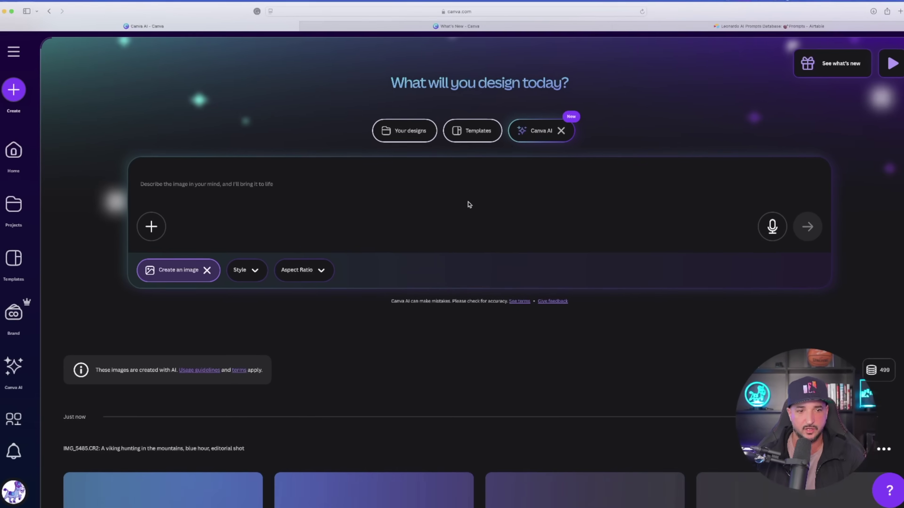
pyautogui.scroll(-4, 458, 264)
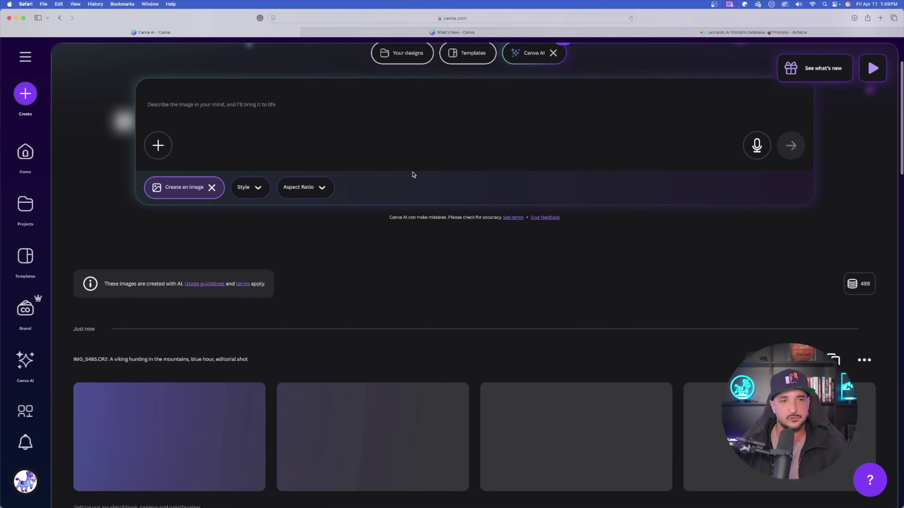
pyautogui.scroll(3, 413, 174)
pyautogui.click(153, 214)
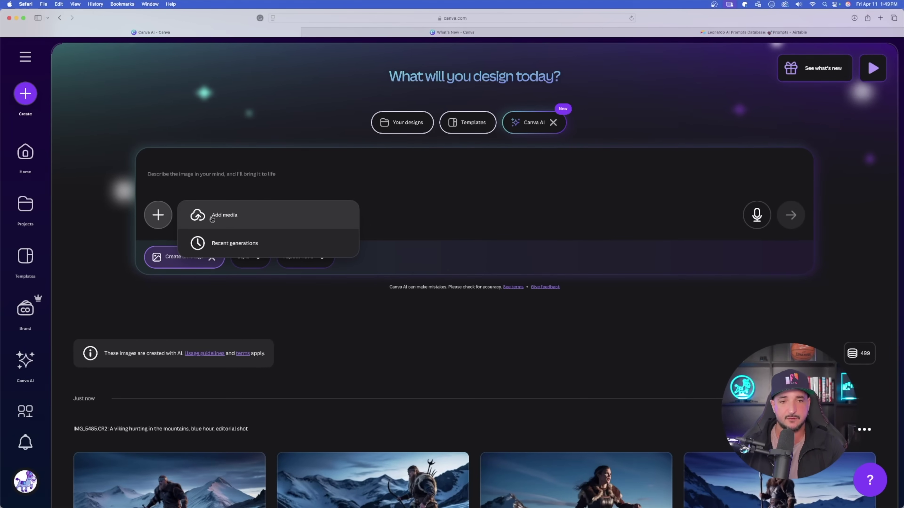
pyautogui.click(294, 182)
pyautogui.scroll(-5, 307, 225)
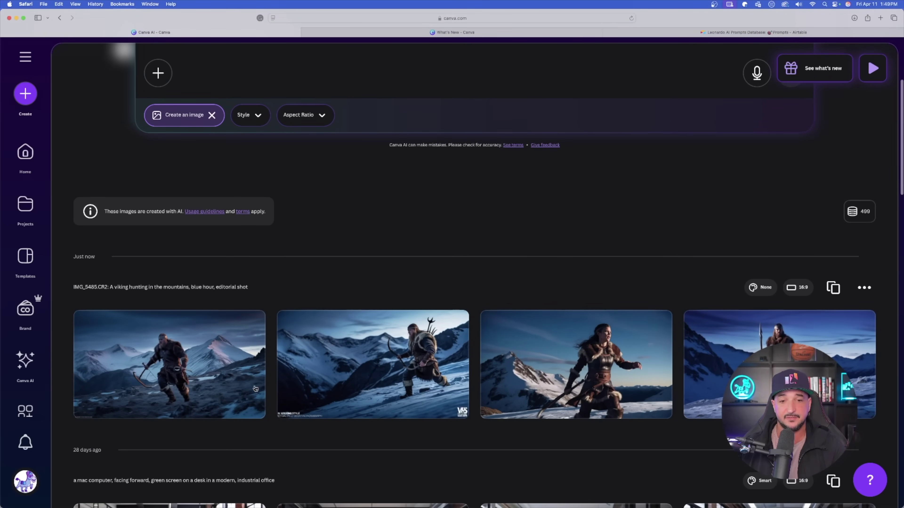
# Step: View the second viking reference image full size in Airtable
pyautogui.click(717, 32)
pyautogui.click(547, 247)
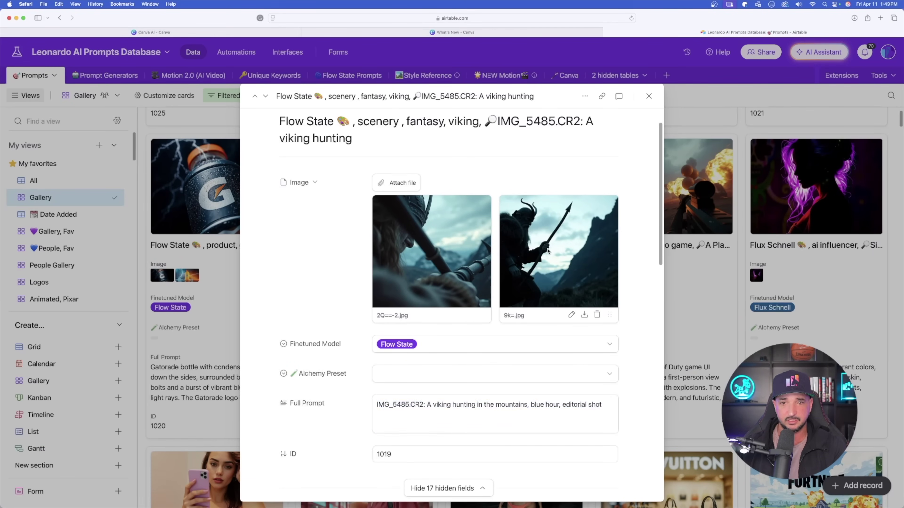
pyautogui.click(14, 51)
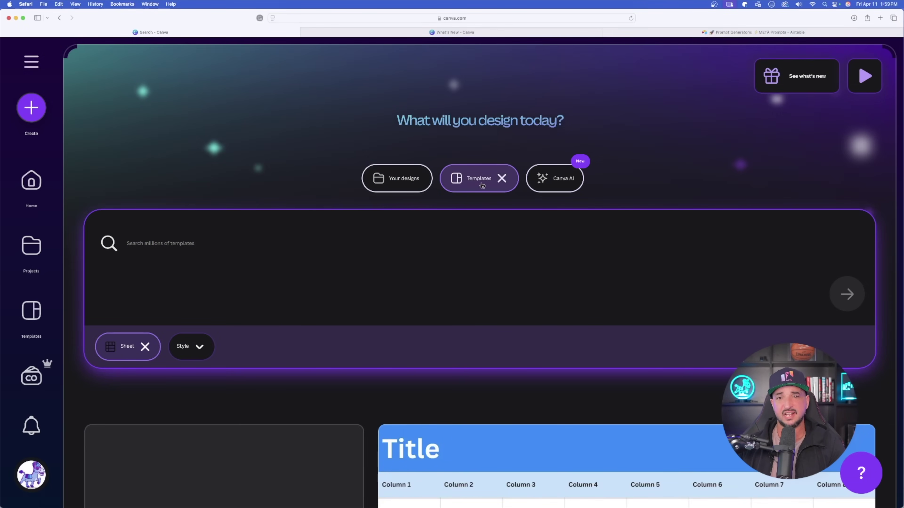
# Step: Switch Canva's search to templates and filter them to Sheet designs
pyautogui.click(549, 179)
pyautogui.click(396, 180)
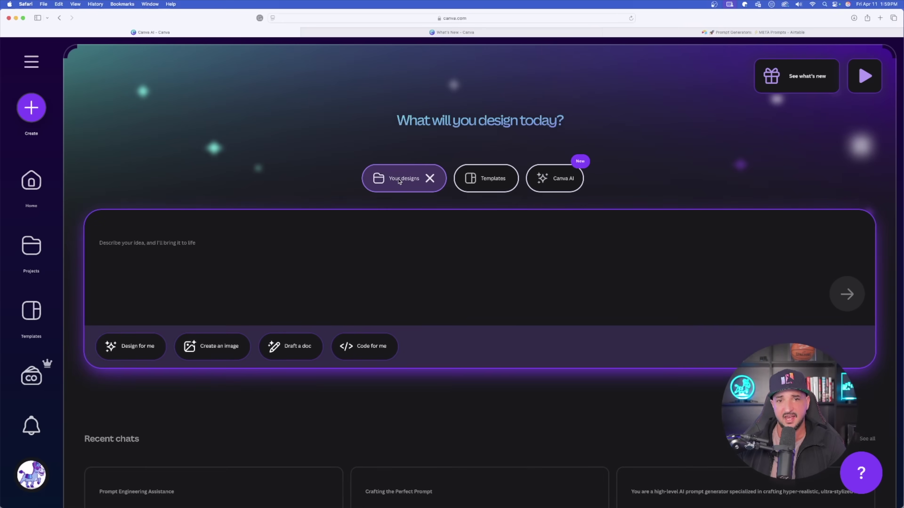
pyautogui.click(480, 186)
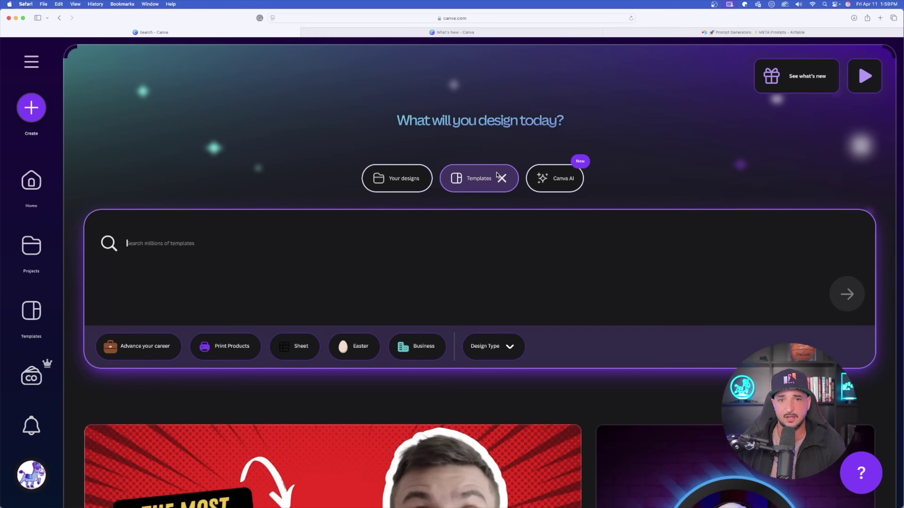
pyautogui.scroll(-3, 264, 296)
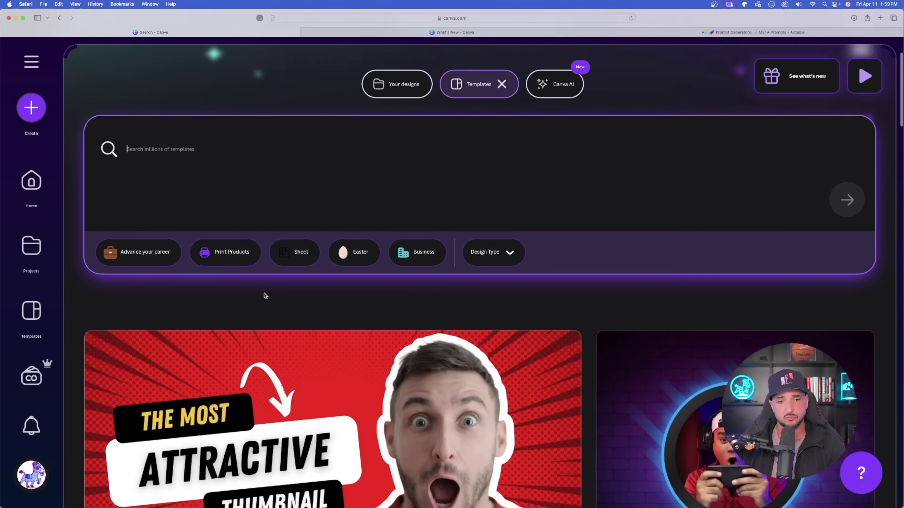
pyautogui.scroll(2, 256, 269)
pyautogui.click(296, 299)
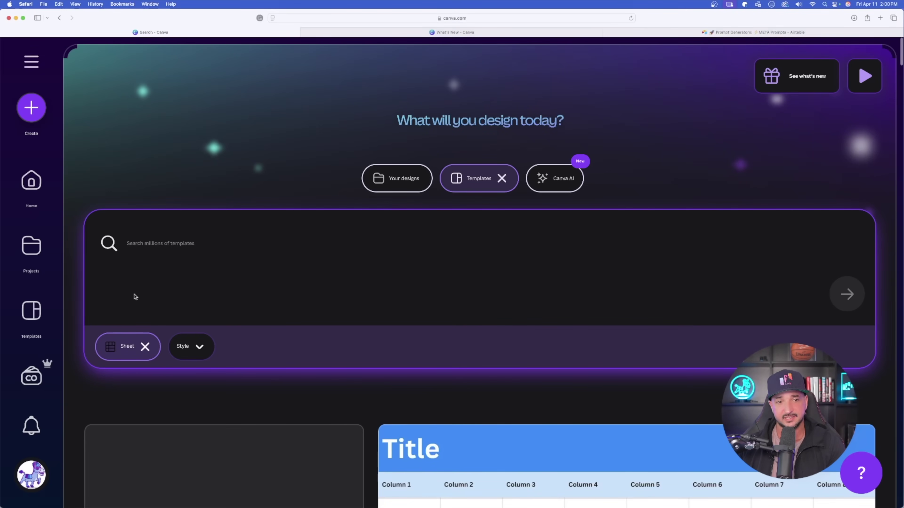
pyautogui.scroll(-8, 278, 331)
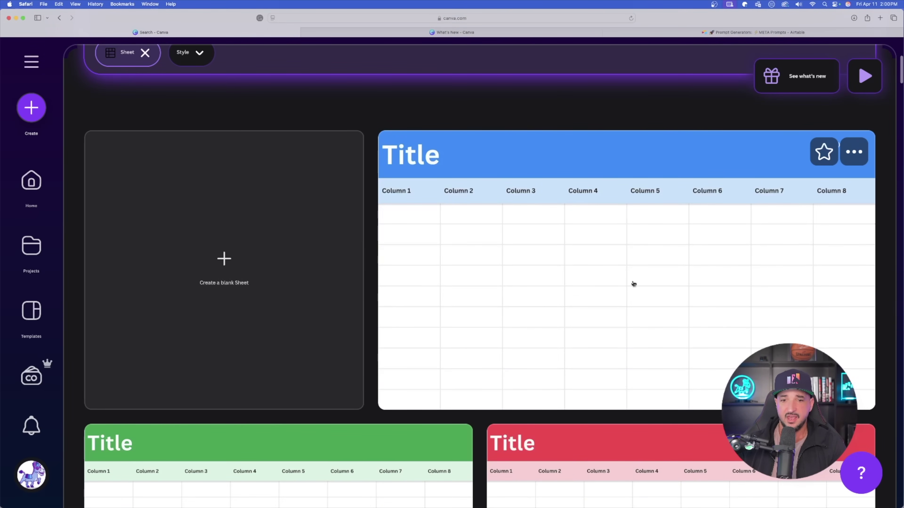
pyautogui.scroll(-4, 633, 282)
pyautogui.scroll(-7, 551, 270)
pyautogui.scroll(15, 486, 339)
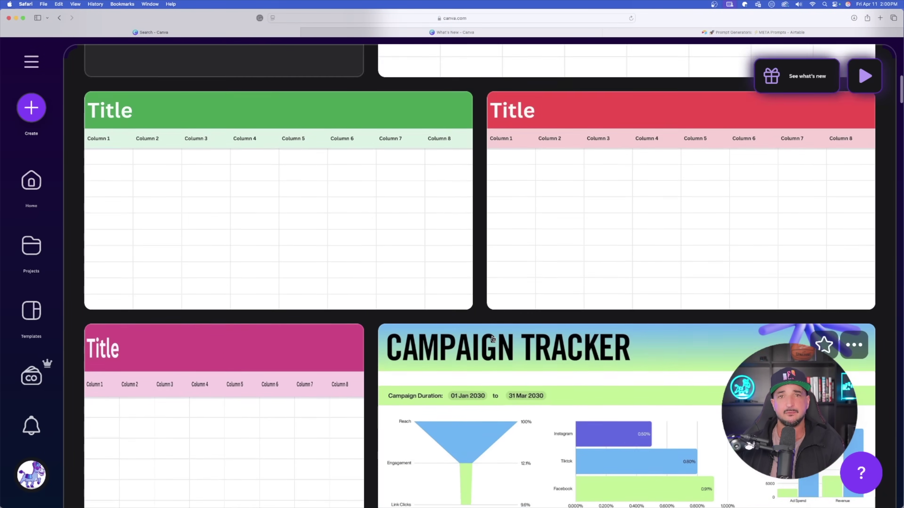
pyautogui.scroll(2, 491, 328)
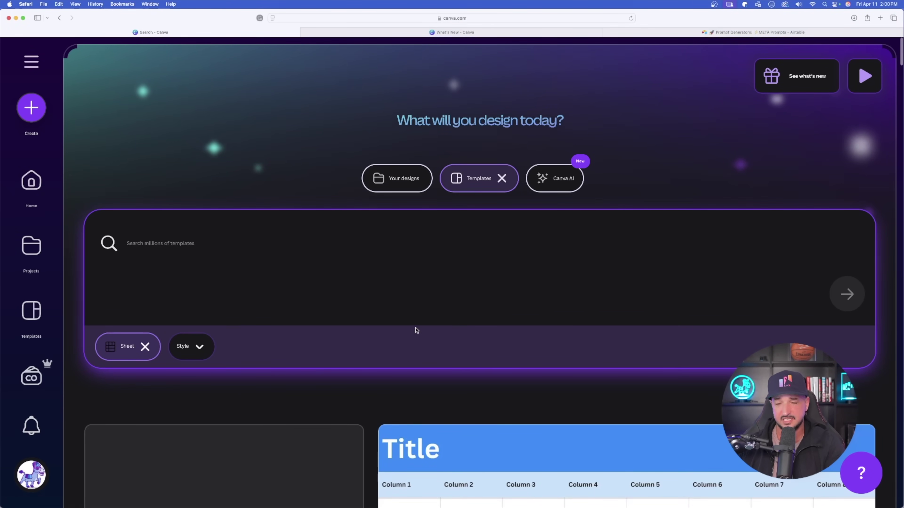
# Step: Set the Sheet template style filter to Bold, then change it to Minimal
pyautogui.click(201, 352)
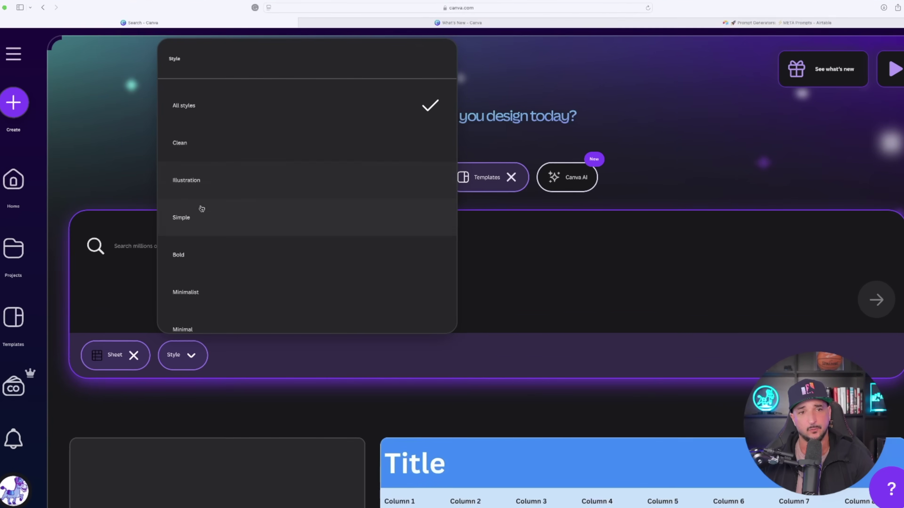
pyautogui.scroll(-2, 206, 206)
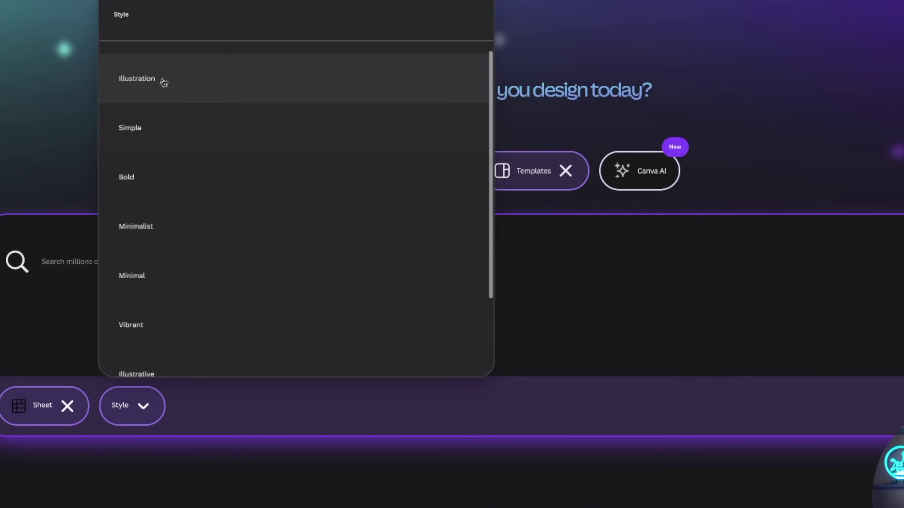
pyautogui.click(149, 177)
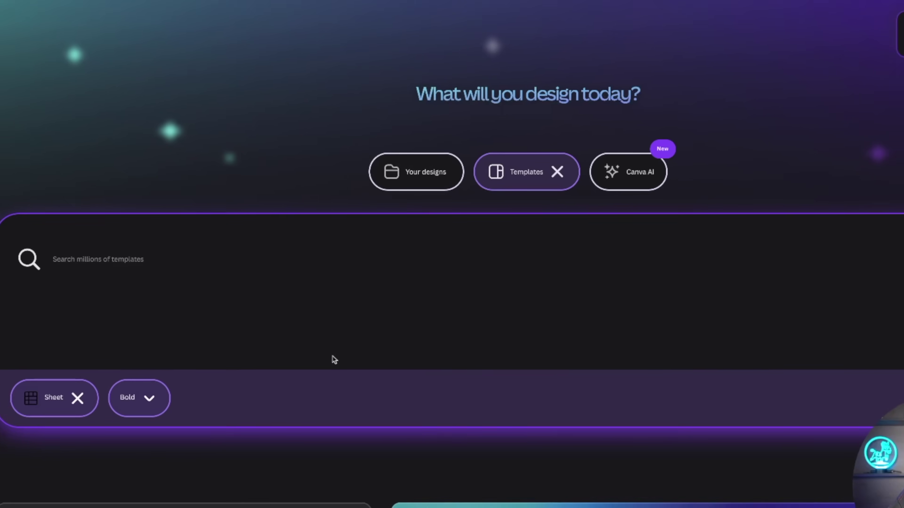
pyautogui.scroll(-5, 334, 360)
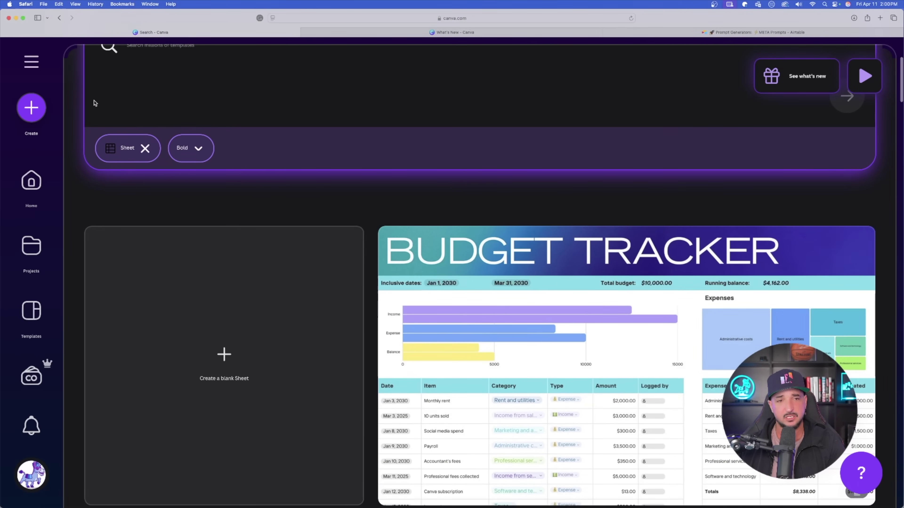
pyautogui.click(199, 149)
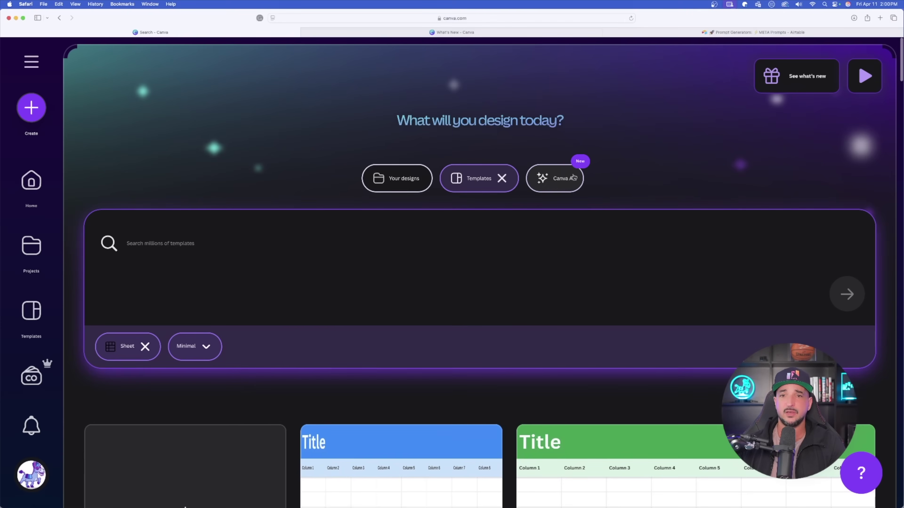
# Step: Use Design for me to request 'DESIGN A PRESENTATION TO SHOWCASE THE BEST OF HAWAII' and browse results
pyautogui.click(573, 177)
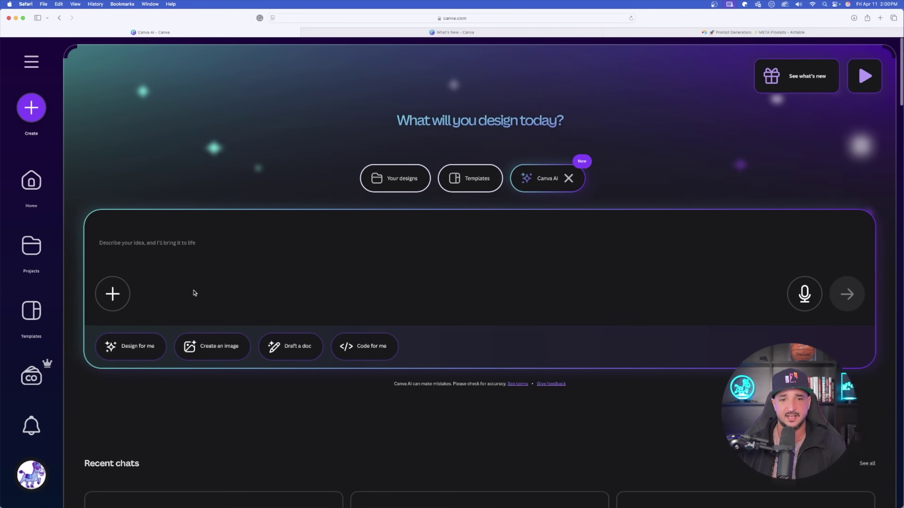
pyautogui.click(127, 352)
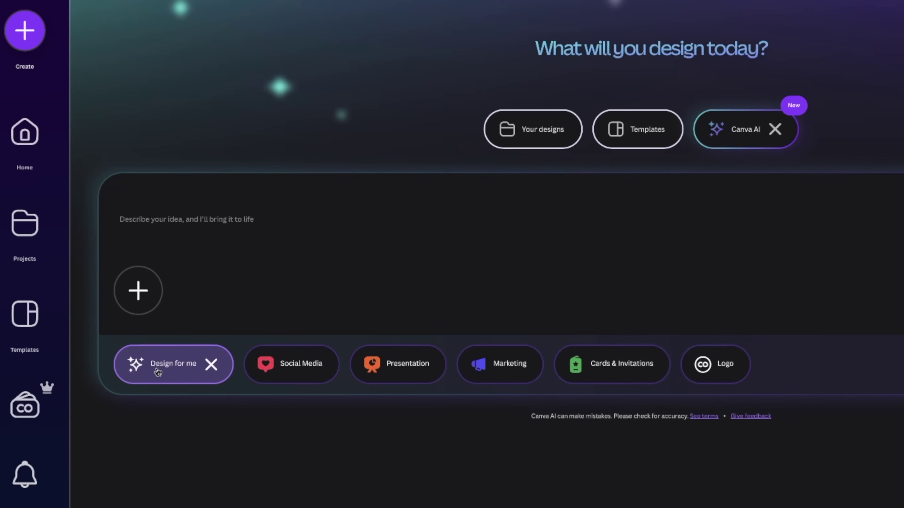
pyautogui.click(219, 232)
pyautogui.write('DESIGN A PRESENTATION TO SHOWCASE THE BEST OF HAWAII')
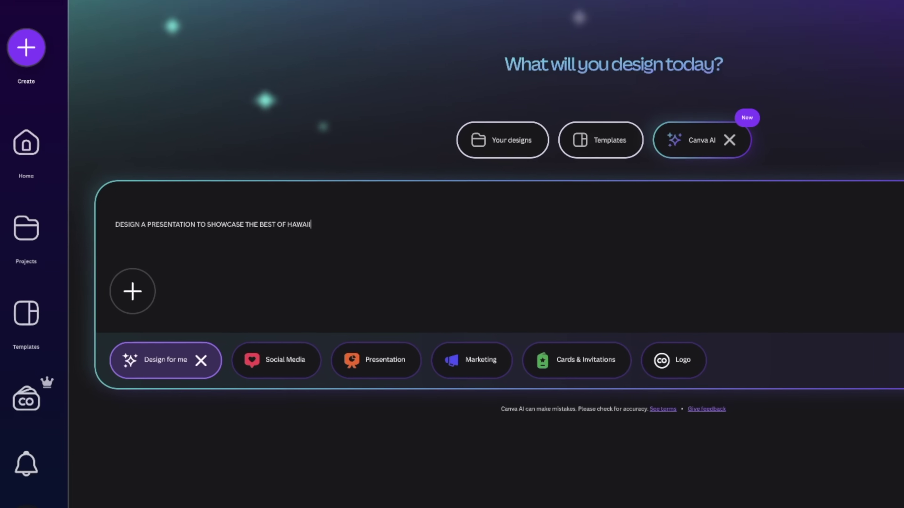
pyautogui.click(852, 294)
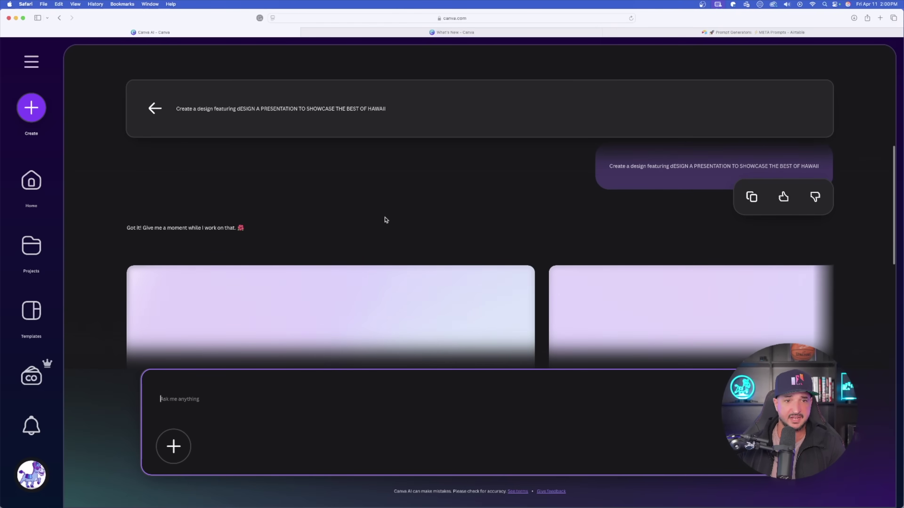
pyautogui.hscroll(5, 535, 267)
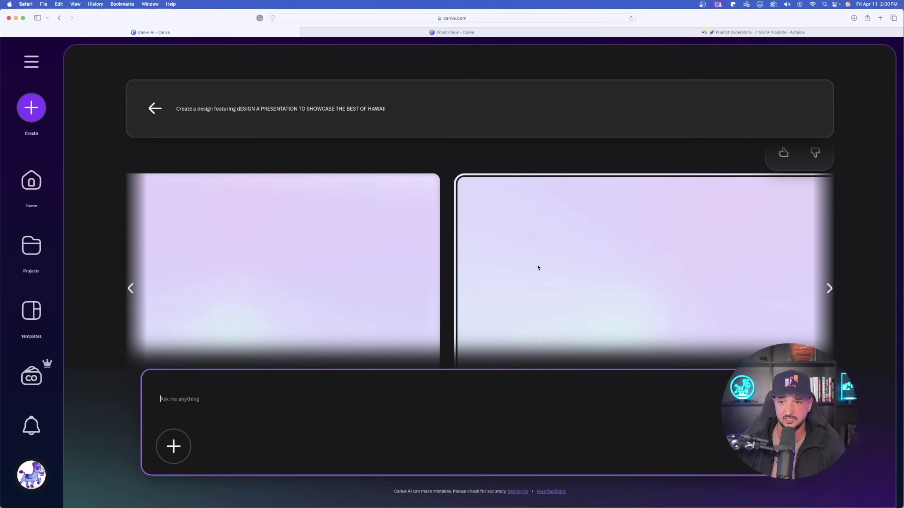
pyautogui.hscroll(5, 535, 267)
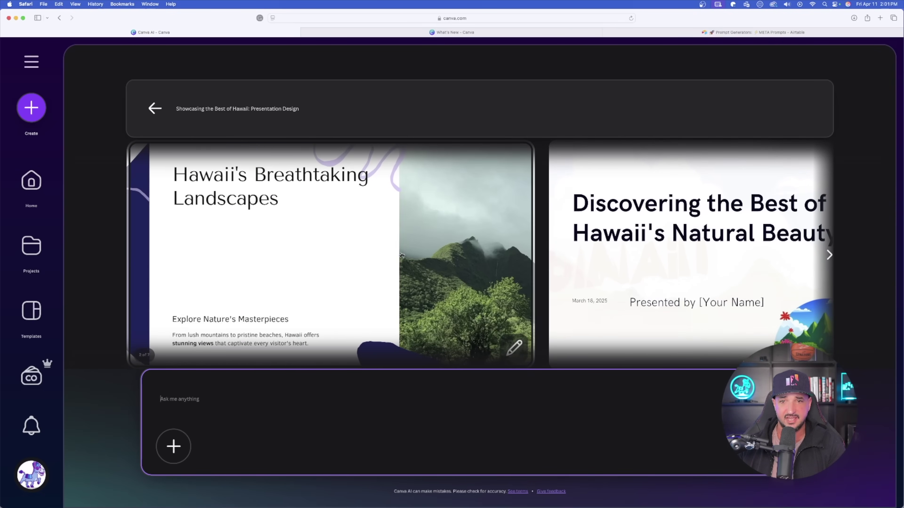
pyautogui.hscroll(5, 354, 257)
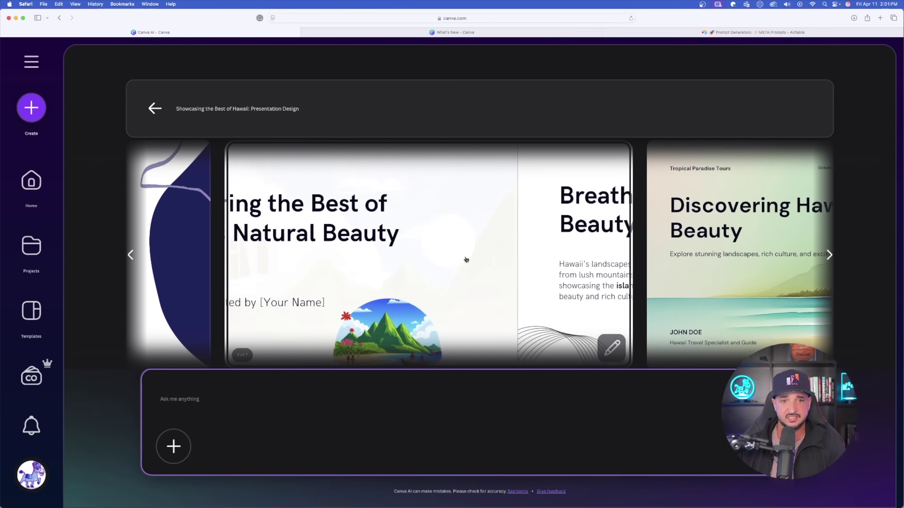
pyautogui.hscroll(3, 468, 258)
pyautogui.hscroll(4, 620, 263)
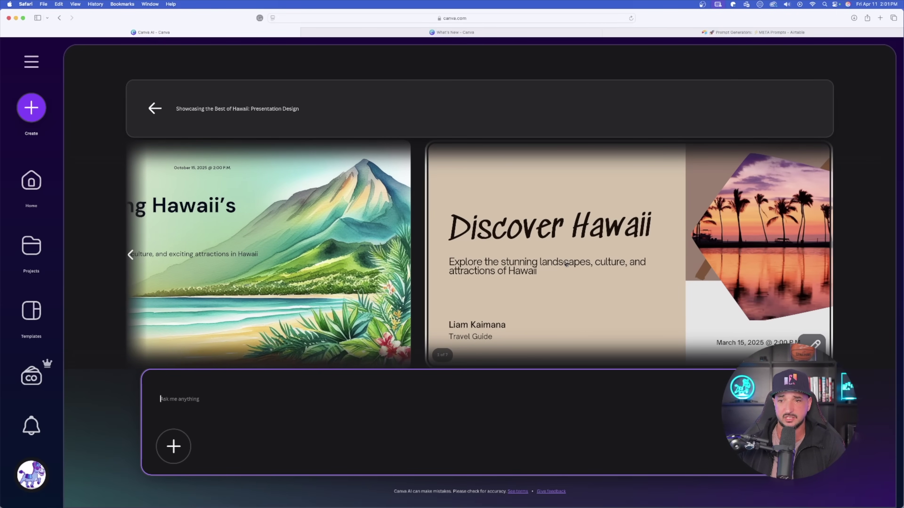
pyautogui.hscroll(-10, 490, 266)
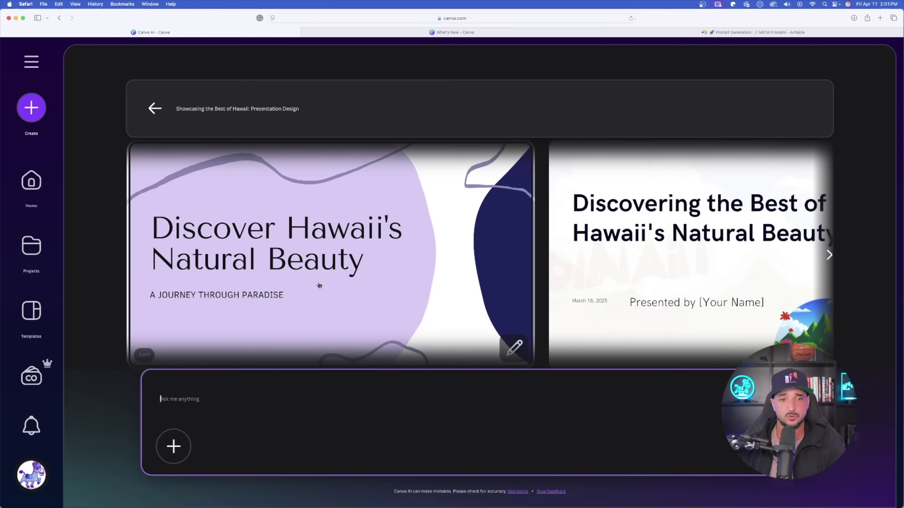
# Step: Open the 'Discover Hawaii's Natural Beauty' design and recolour it in pink and navy
pyautogui.click(332, 266)
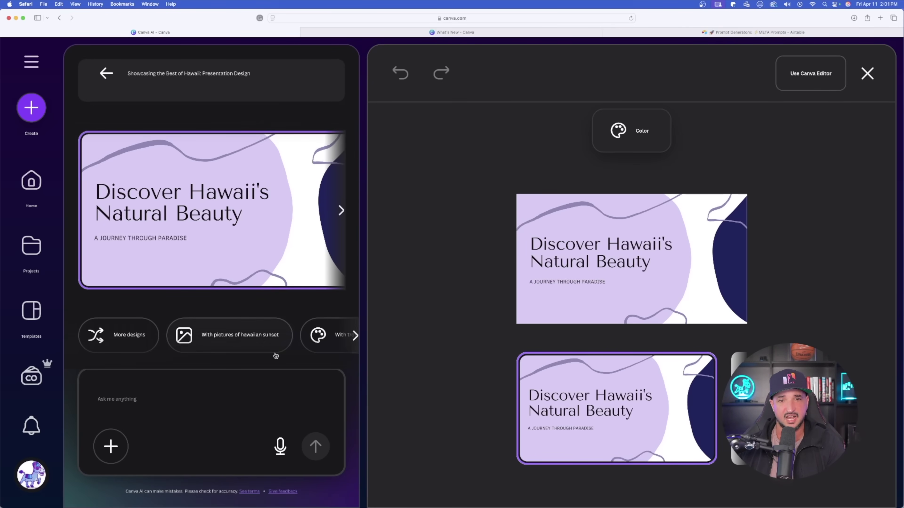
pyautogui.click(199, 409)
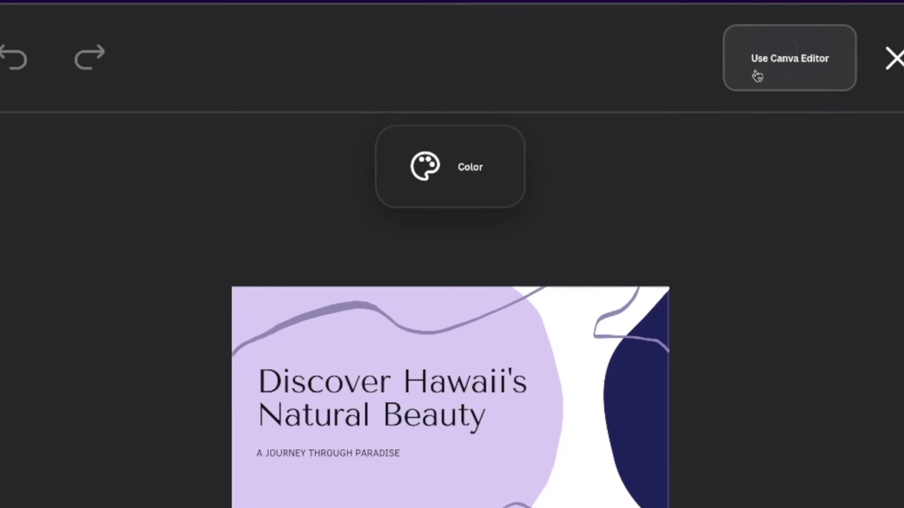
pyautogui.click(801, 79)
pyautogui.click(415, 190)
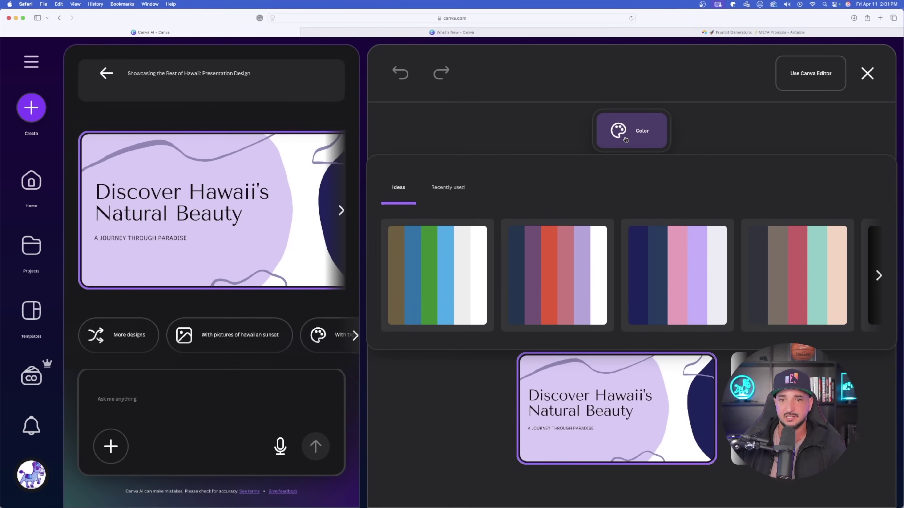
pyautogui.hscroll(5, 559, 285)
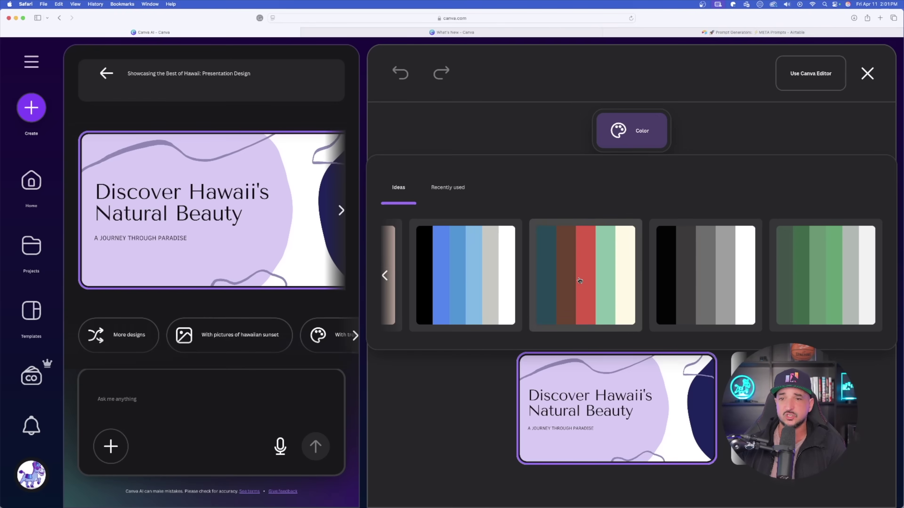
pyautogui.hscroll(-10, 596, 283)
pyautogui.click(597, 282)
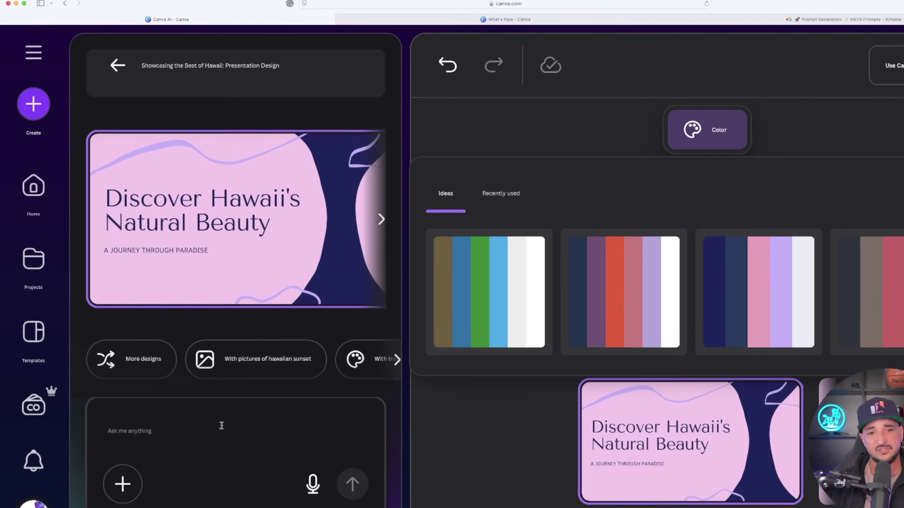
# Step: Ask for Hawaiian sunset pictures and page through to the cultural experiences slide
pyautogui.hscroll(2, 225, 423)
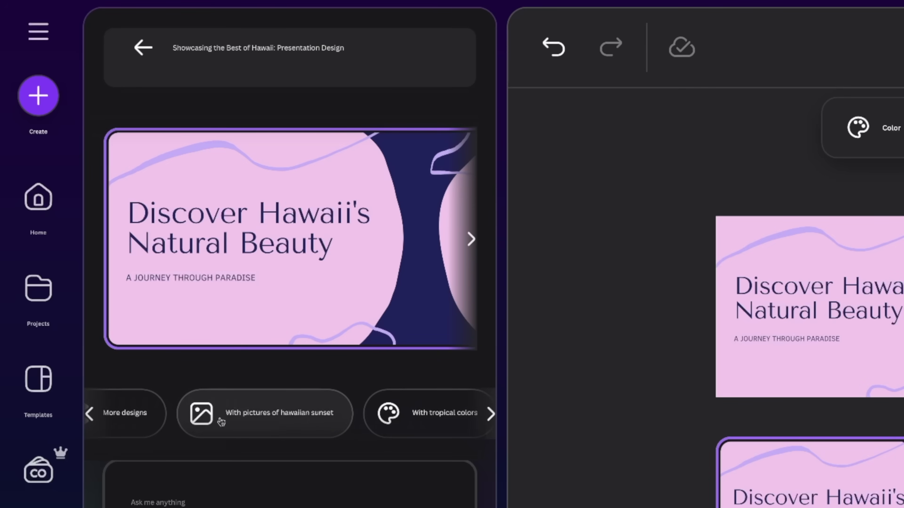
pyautogui.hscroll(1, 255, 421)
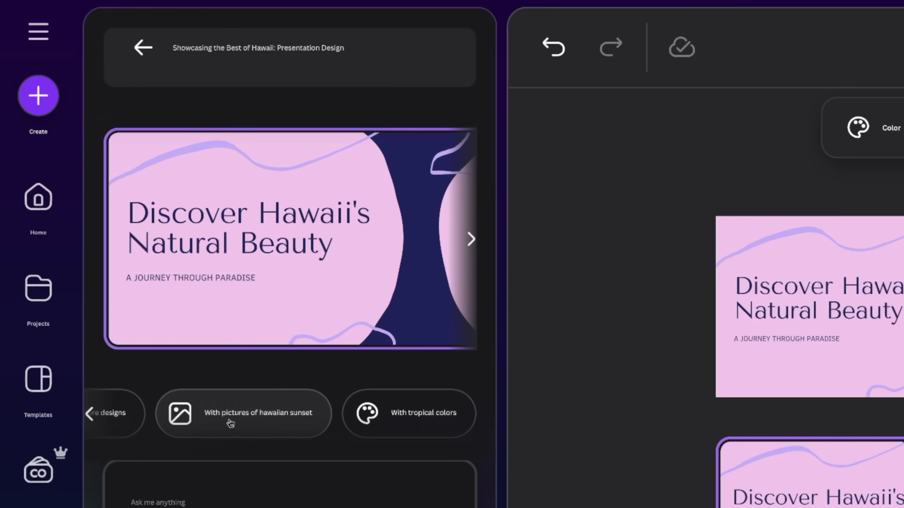
pyautogui.scroll(-1, 232, 423)
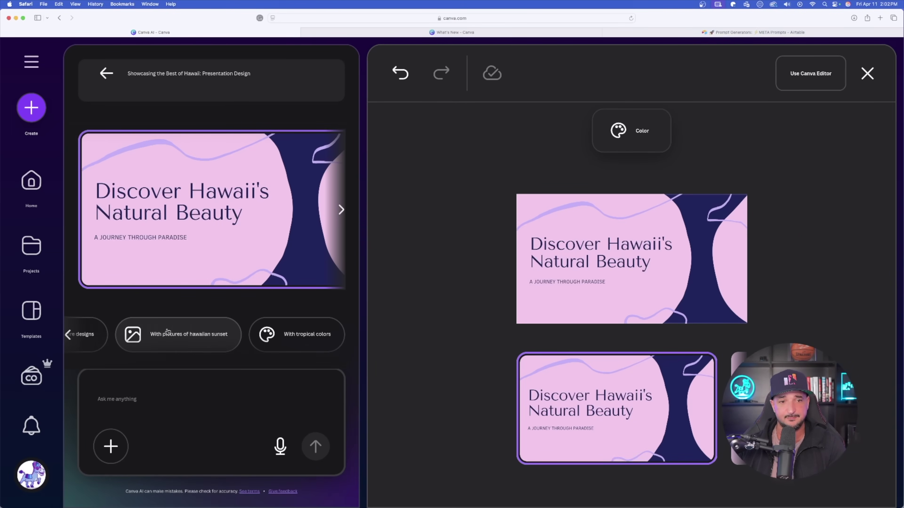
pyautogui.click(168, 332)
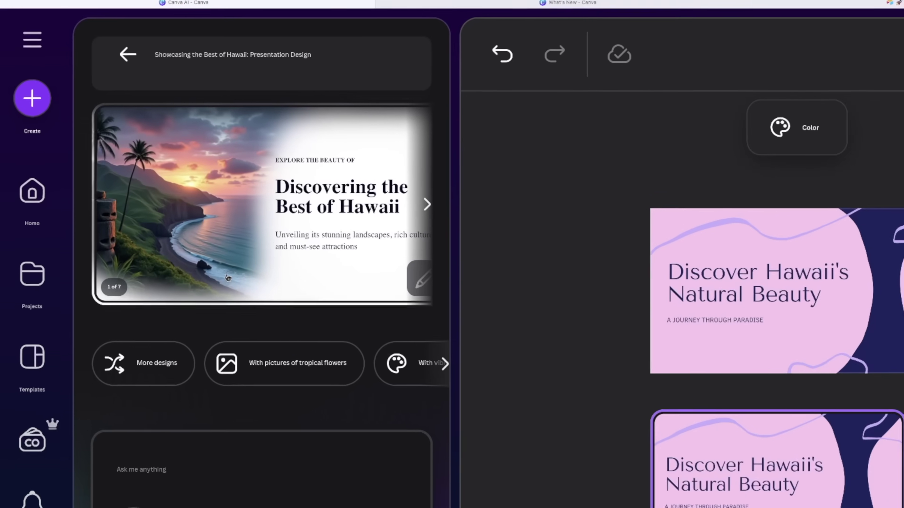
pyautogui.hscroll(5, 189, 232)
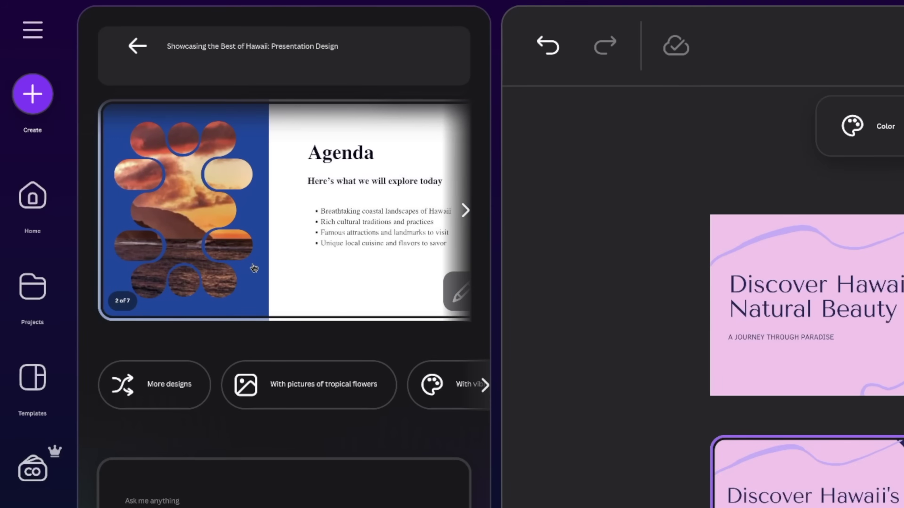
pyautogui.hscroll(3, 254, 268)
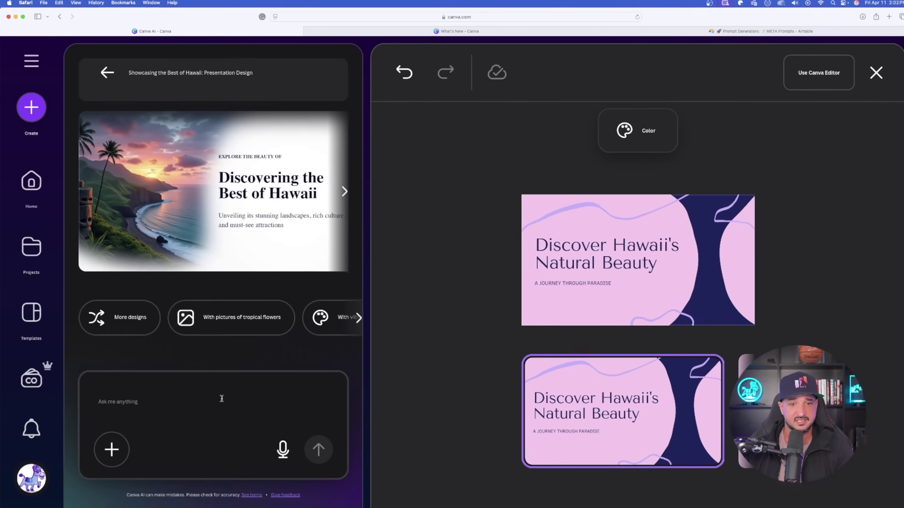
# Step: Ask Canva AI to change the Hawaii presentation to a more modern style
pyautogui.click(221, 399)
pyautogui.write('q')
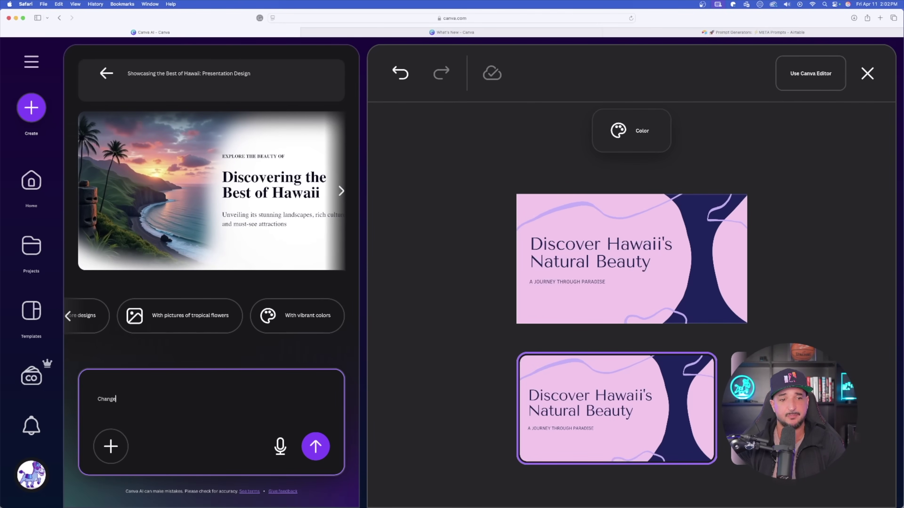
pyautogui.write('hange')
pyautogui.write(' it to a more modern style')
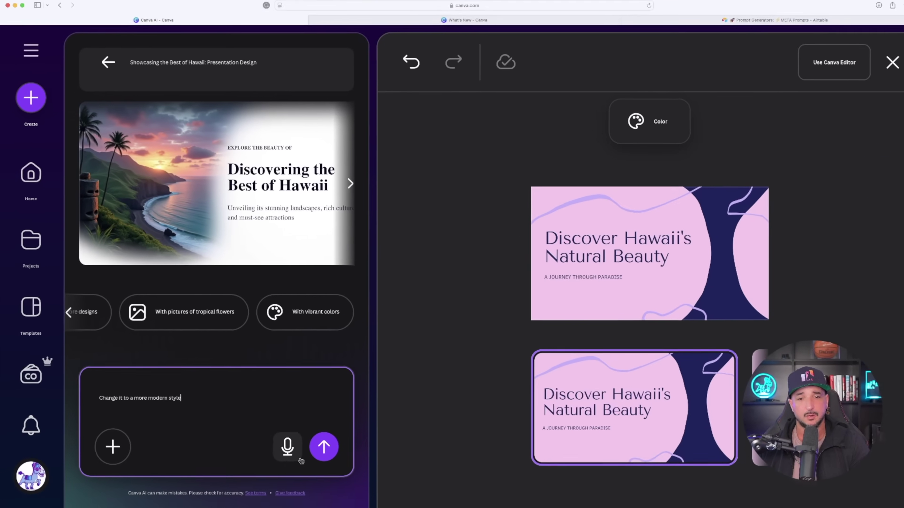
pyautogui.click(420, 458)
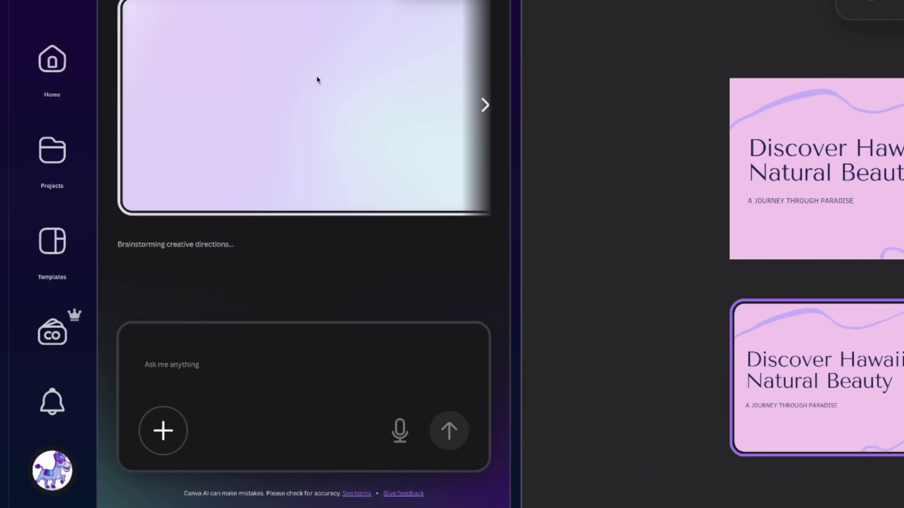
pyautogui.click(163, 431)
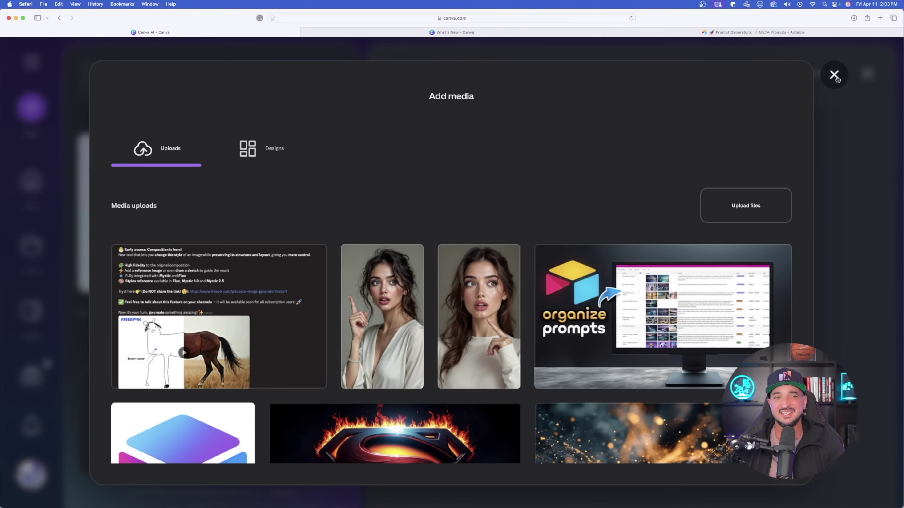
pyautogui.click(835, 75)
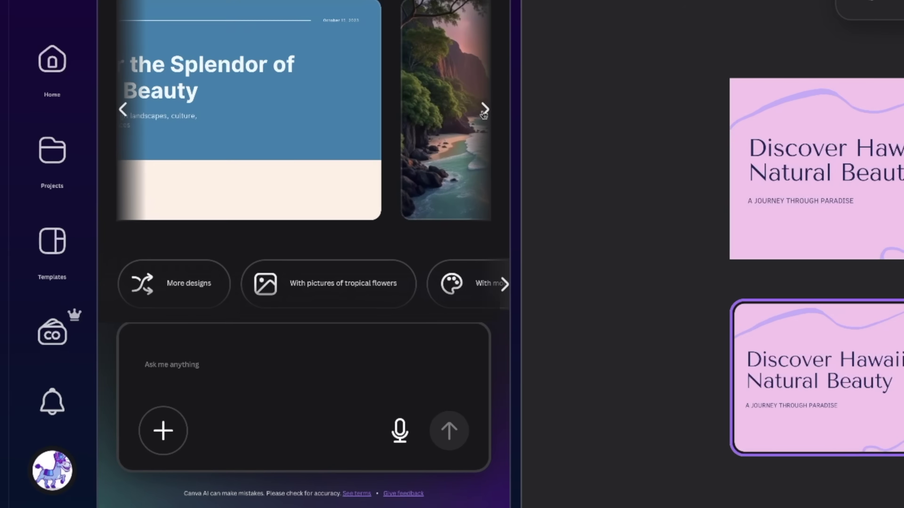
# Step: Step through the new modern design options generated for the presentation
pyautogui.click(384, 184)
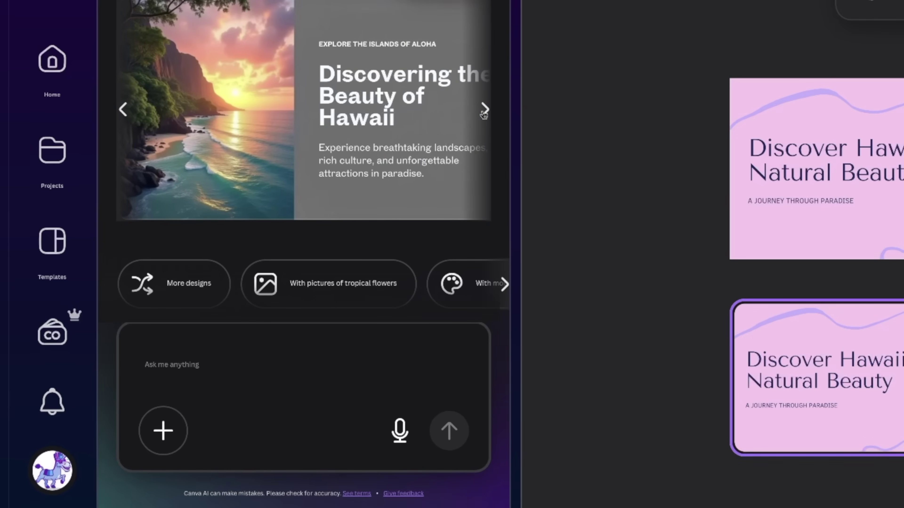
pyautogui.click(385, 184)
pyautogui.click(484, 109)
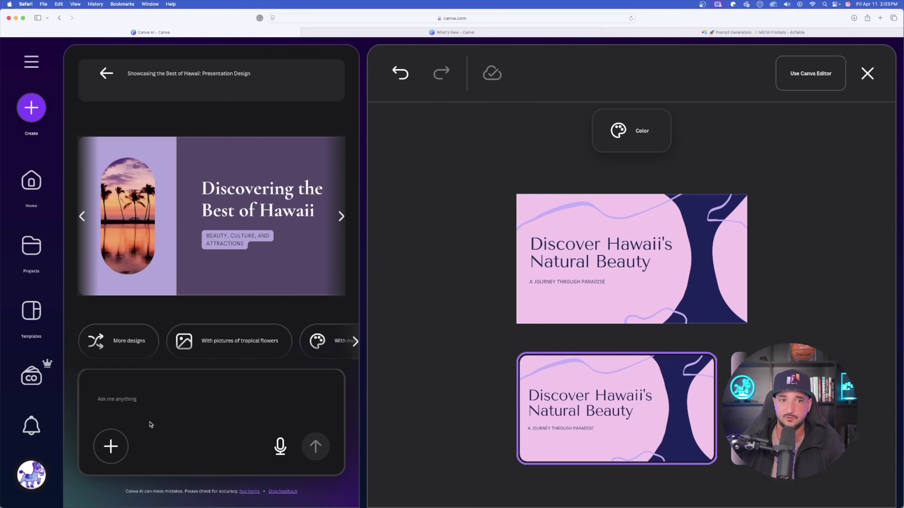
pyautogui.click(231, 370)
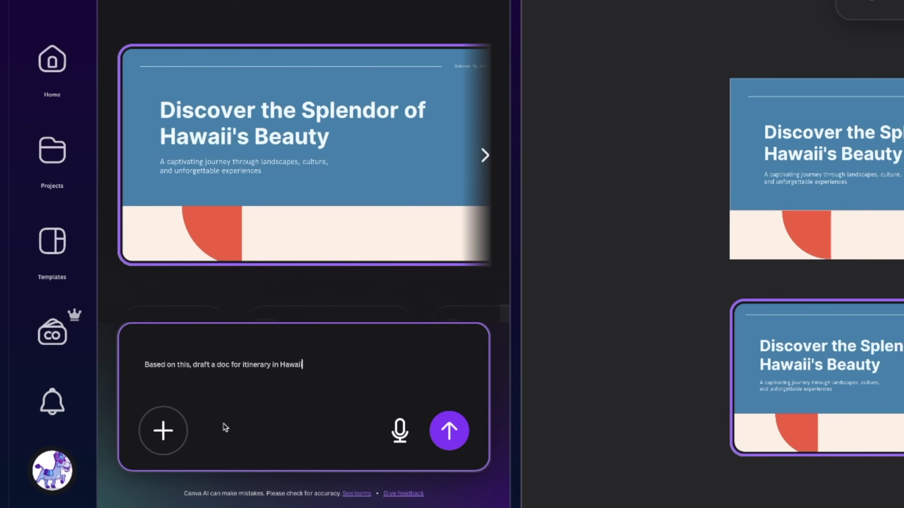
# Step: Have Canva AI draft the Hawaii itinerary doc and scroll through its large preview
pyautogui.click(440, 432)
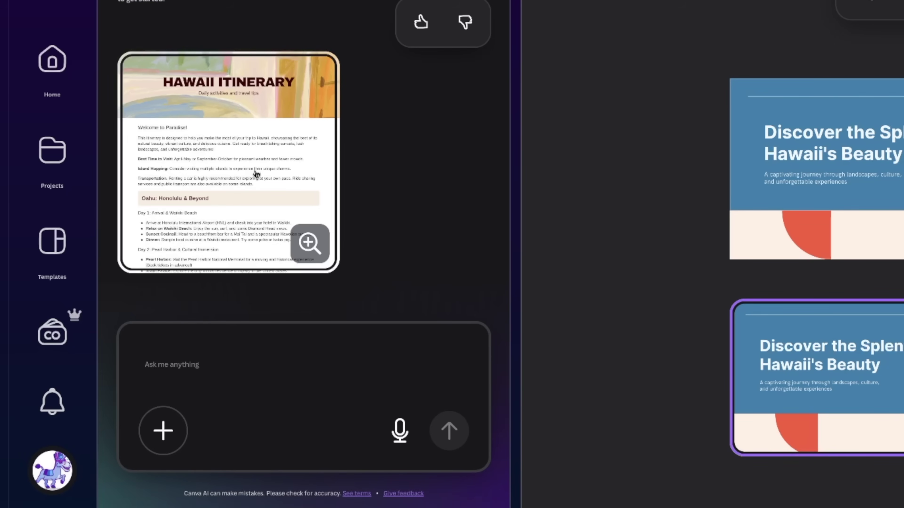
pyautogui.click(227, 176)
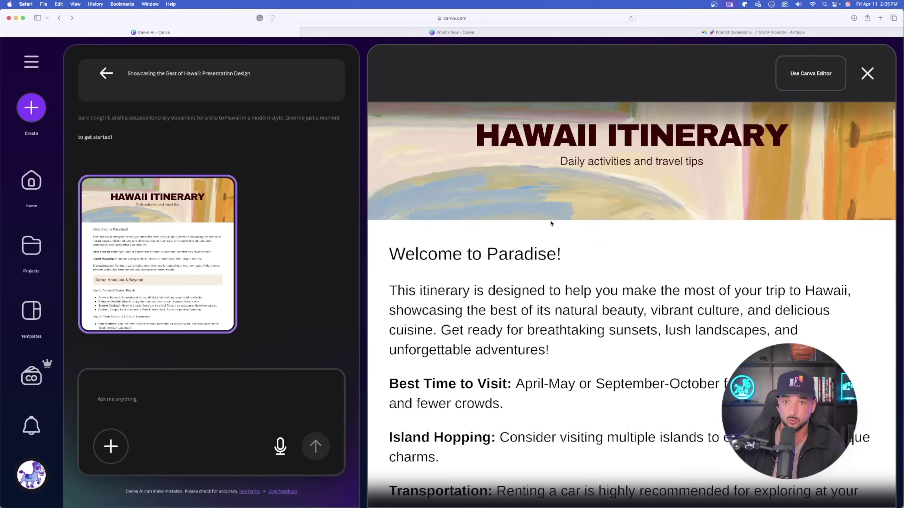
pyautogui.scroll(-10, 551, 224)
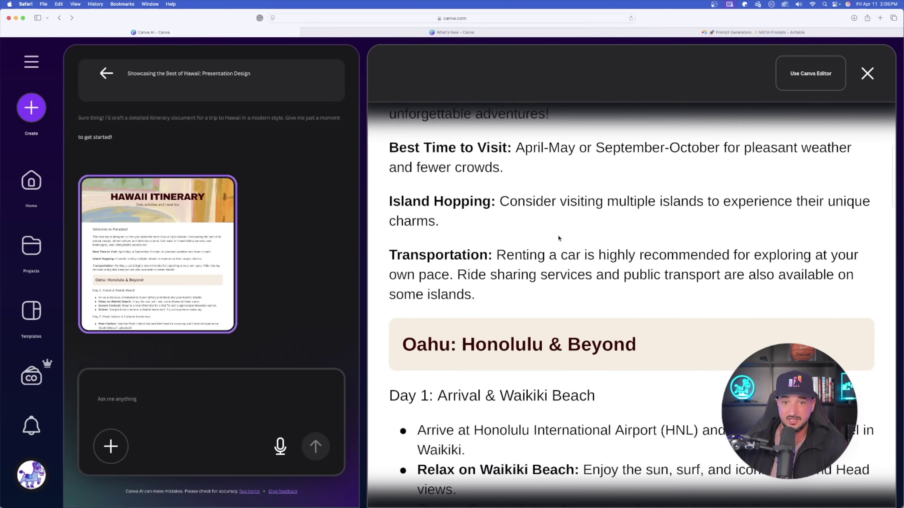
pyautogui.scroll(-15, 572, 225)
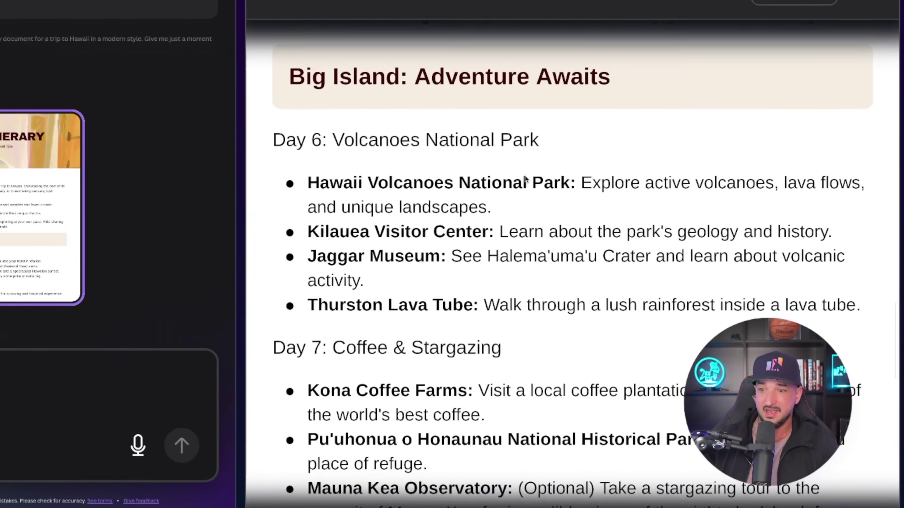
pyautogui.scroll(20, 525, 180)
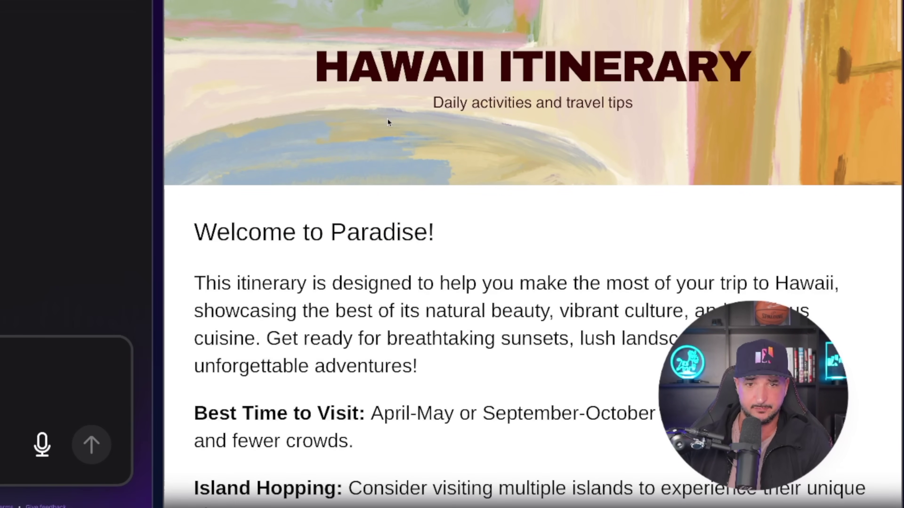
pyautogui.scroll(-15, 391, 128)
pyautogui.scroll(-5, 401, 173)
pyautogui.scroll(20, 400, 172)
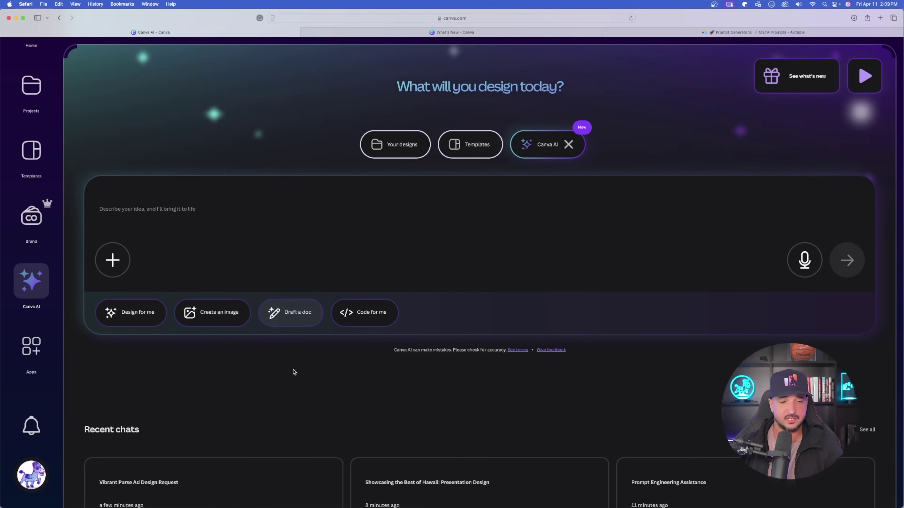
# Step: Switch Canva AI to Code for me and enter 'an ineractive hub for different prompts and categories'
pyautogui.scroll(-3, 294, 372)
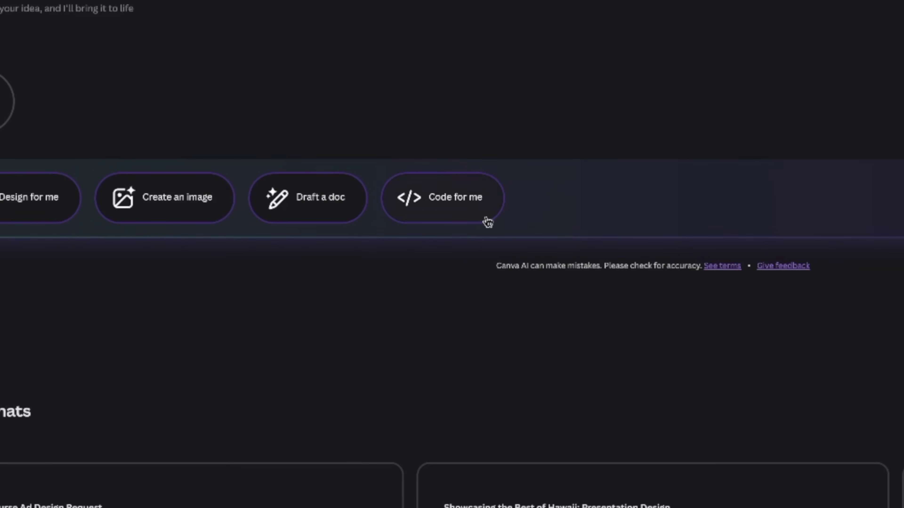
pyautogui.click(431, 205)
pyautogui.scroll(-3, 417, 265)
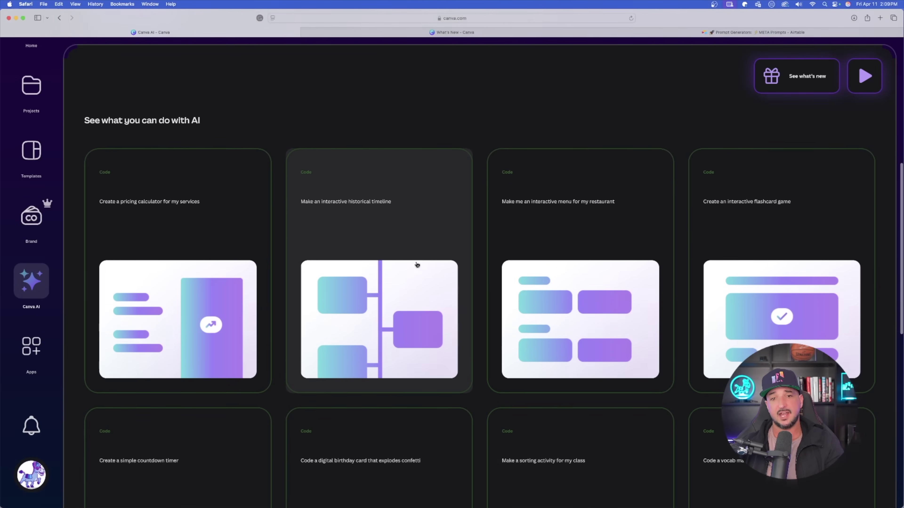
pyautogui.scroll(-4, 417, 264)
pyautogui.scroll(-4, 403, 228)
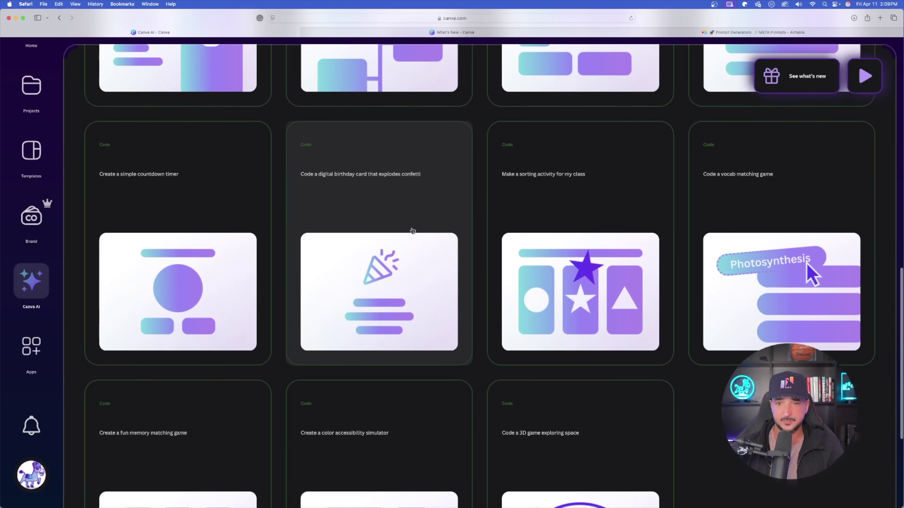
pyautogui.scroll(10, 418, 232)
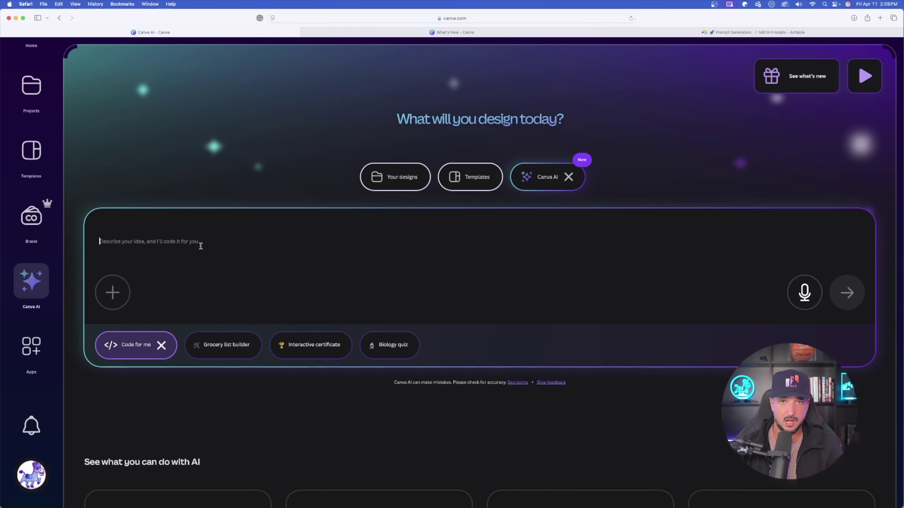
pyautogui.write('an ineractive hub for different prompts and categories')
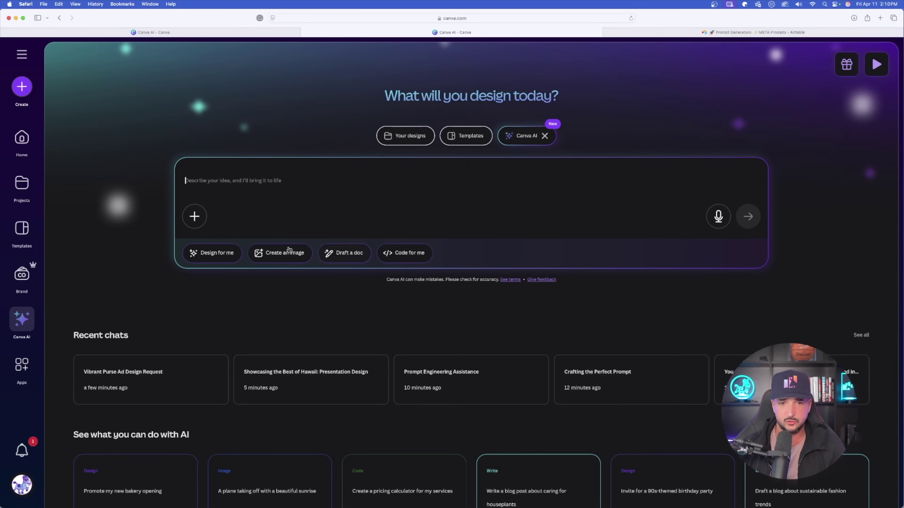
# Step: Scroll the AI example ideas and start the 'Create an interactive flashcard game' example
pyautogui.scroll(-6, 289, 250)
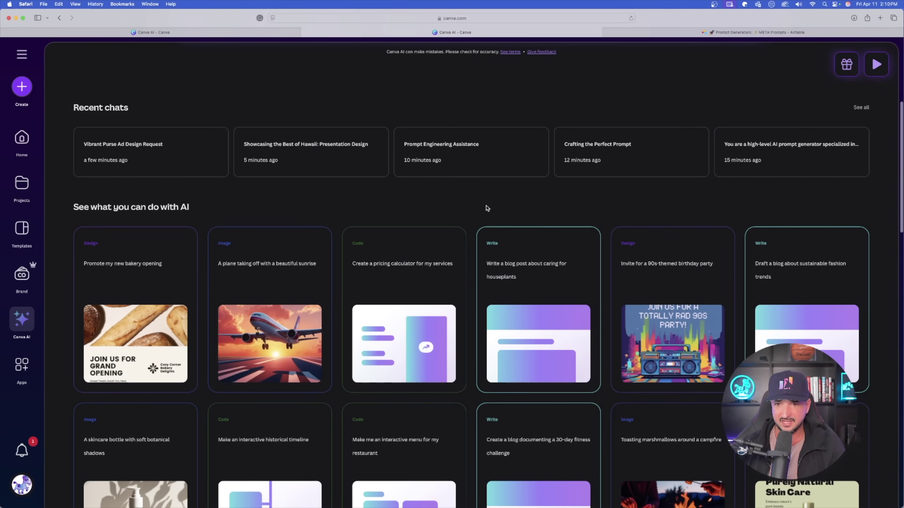
pyautogui.scroll(-6, 487, 208)
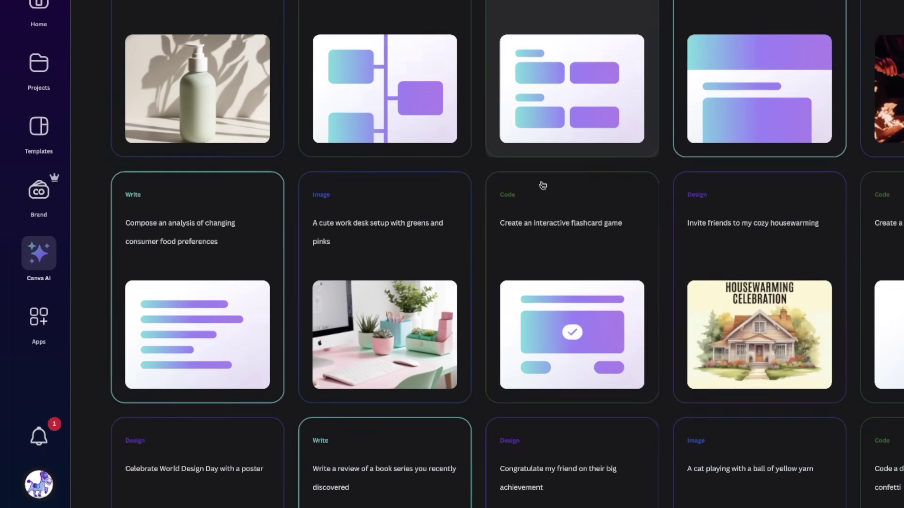
pyautogui.scroll(-3, 543, 185)
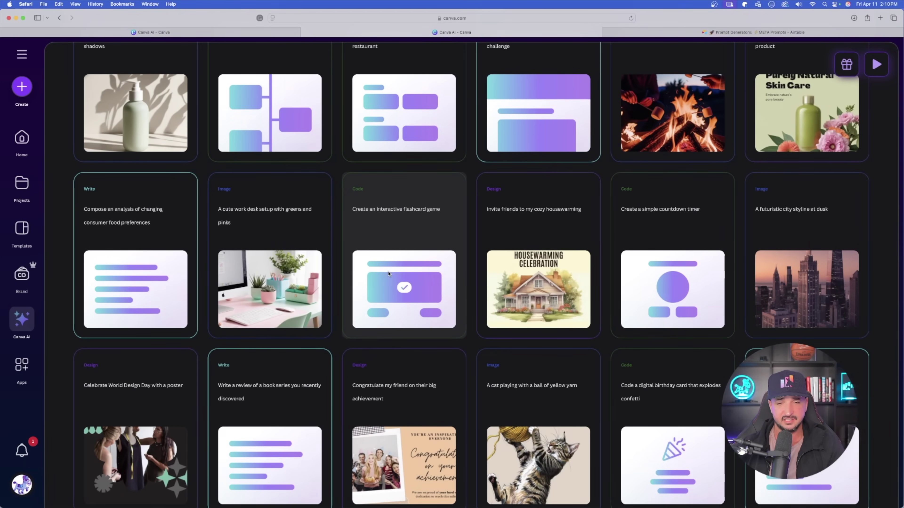
pyautogui.click(388, 273)
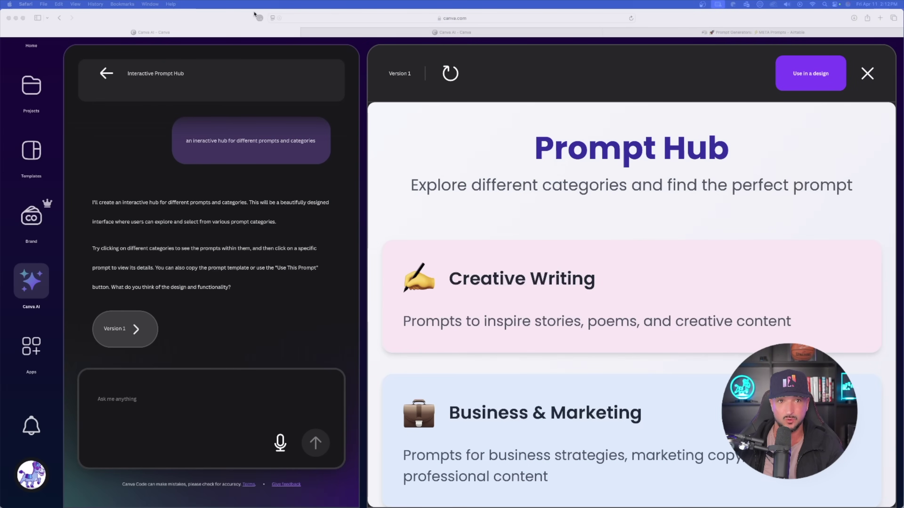
# Step: Open the Technical & Programming prompts in the Prompt Hub preview, then return to categories
pyautogui.scroll(-2, 625, 232)
pyautogui.click(609, 177)
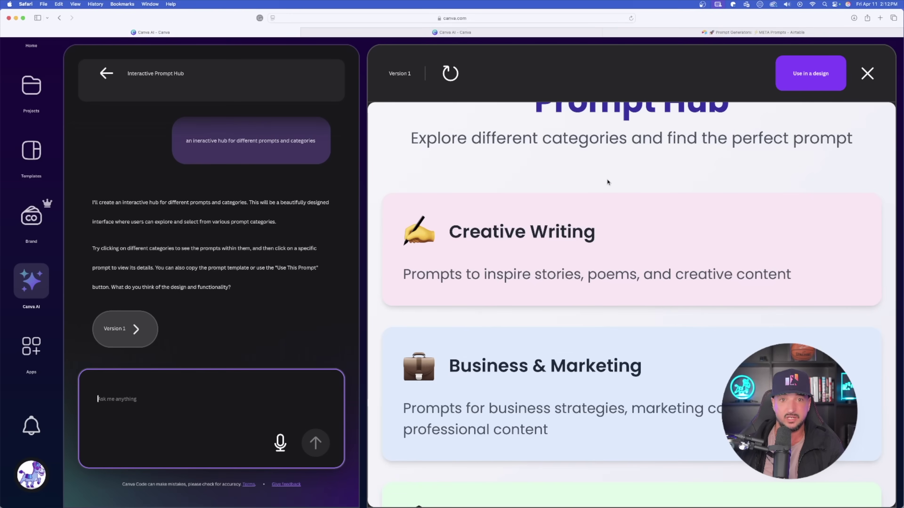
pyautogui.scroll(2, 608, 182)
pyautogui.scroll(-20, 581, 201)
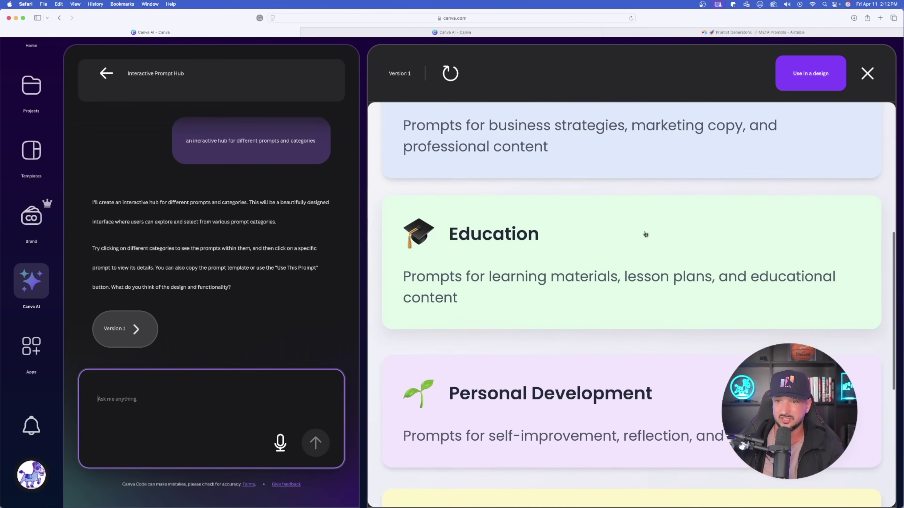
pyautogui.click(565, 248)
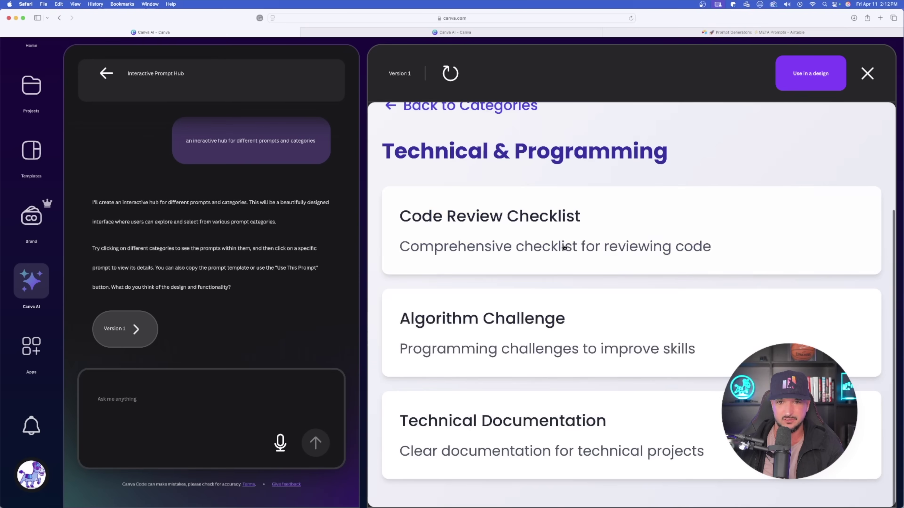
pyautogui.scroll(5, 463, 214)
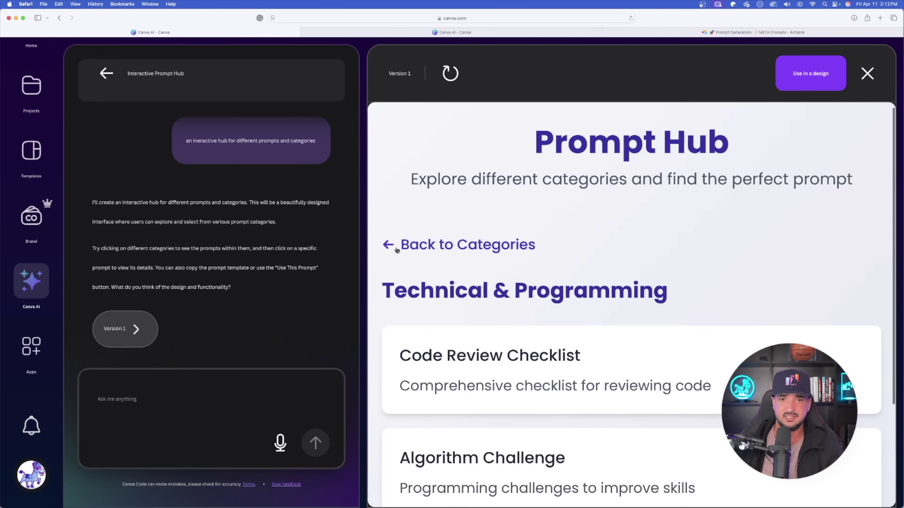
pyautogui.click(388, 244)
# Step: Open Creative Writing's Short Story Starter prompt, then go back to the category list
pyautogui.scroll(-1, 537, 253)
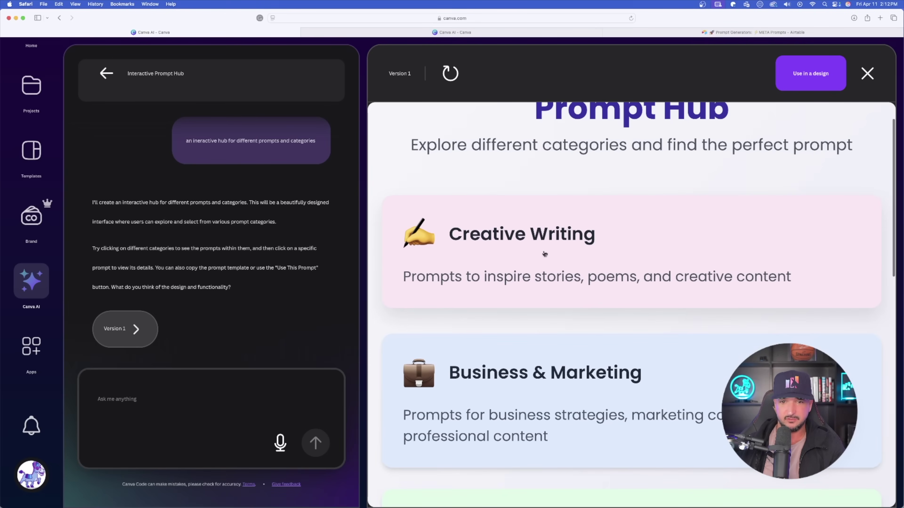
pyautogui.click(600, 239)
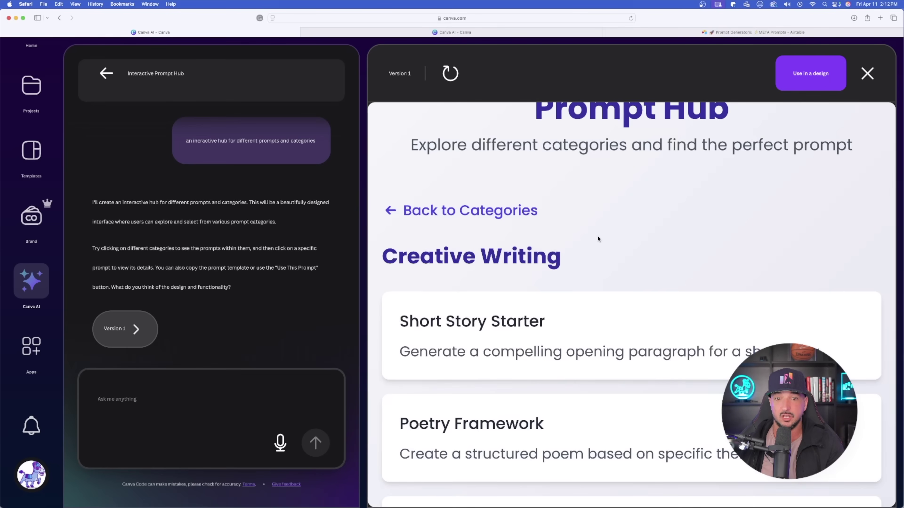
pyautogui.scroll(-3, 599, 239)
pyautogui.click(504, 232)
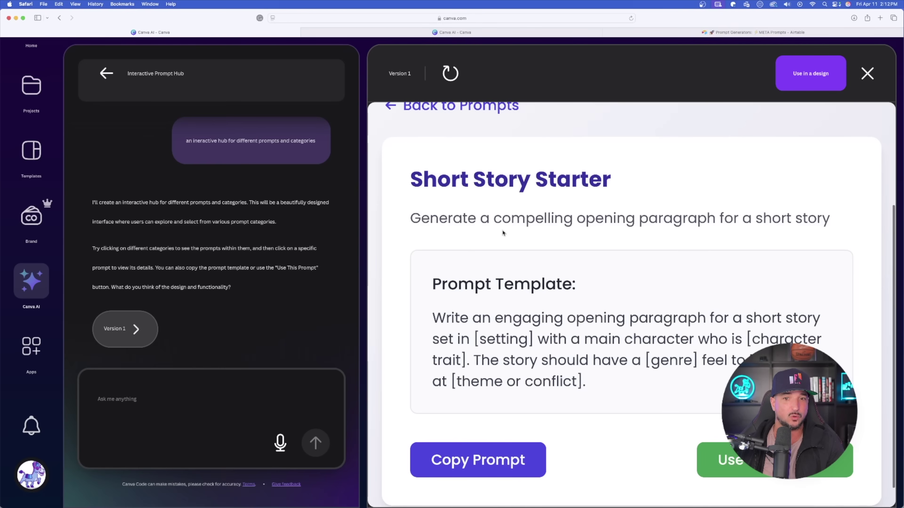
pyautogui.scroll(-1, 552, 278)
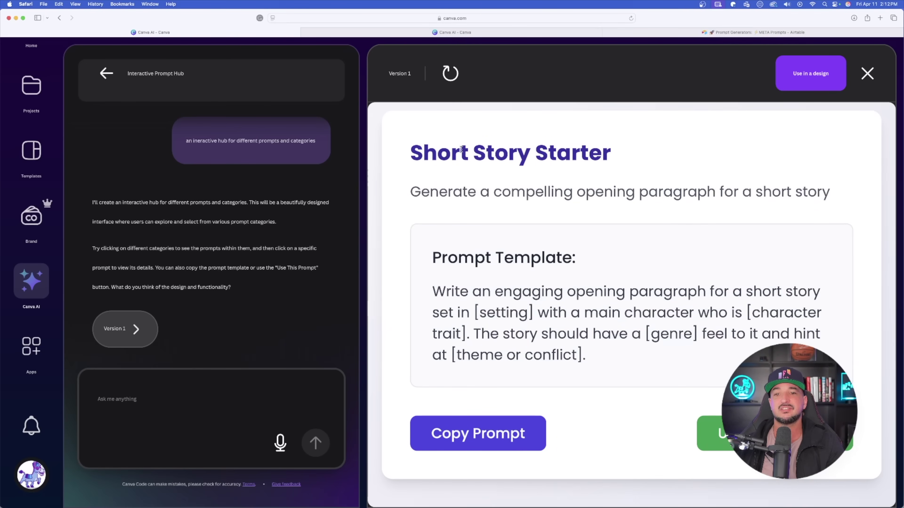
pyautogui.scroll(5, 500, 288)
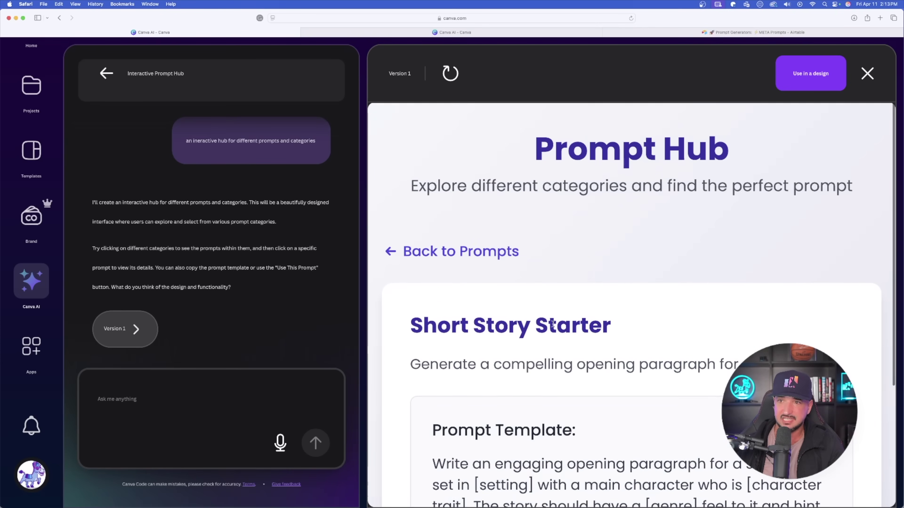
pyautogui.click(424, 253)
pyautogui.click(427, 253)
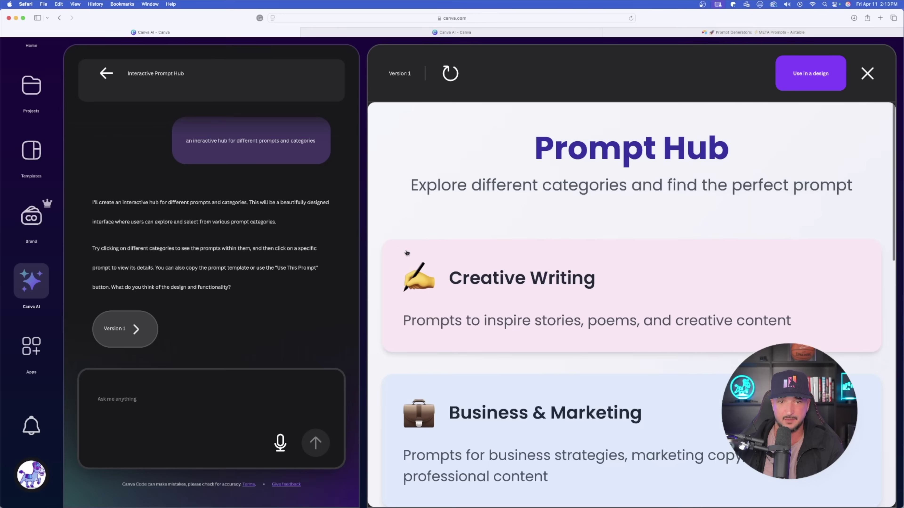
# Step: Open the Visual Arts category's Visual Style Guide prompt, then return to the Visual Arts list
pyautogui.scroll(-8, 494, 358)
pyautogui.scroll(-8, 494, 357)
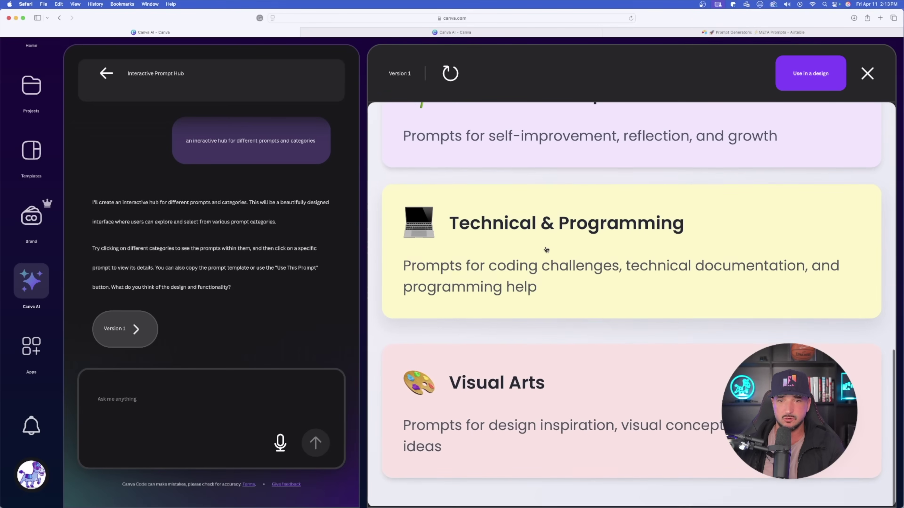
pyautogui.click(523, 417)
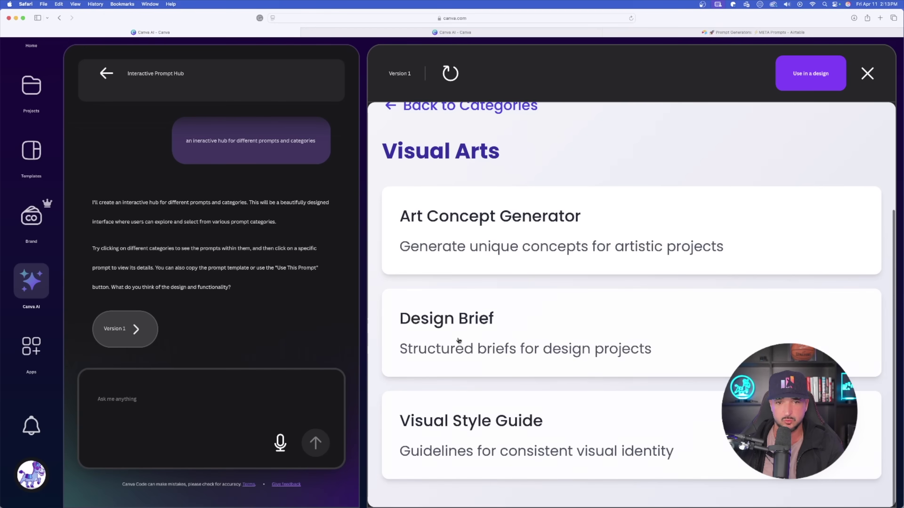
pyautogui.click(559, 441)
pyautogui.scroll(-1, 541, 392)
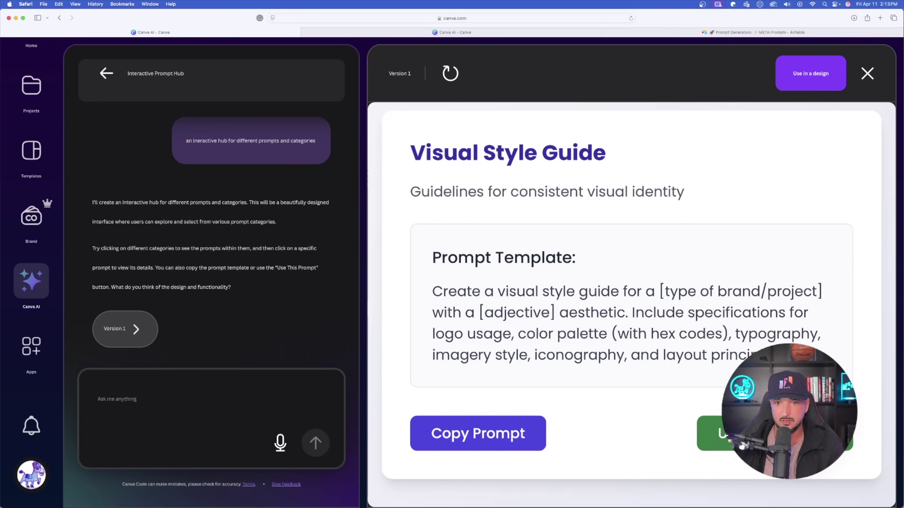
pyautogui.scroll(5, 474, 218)
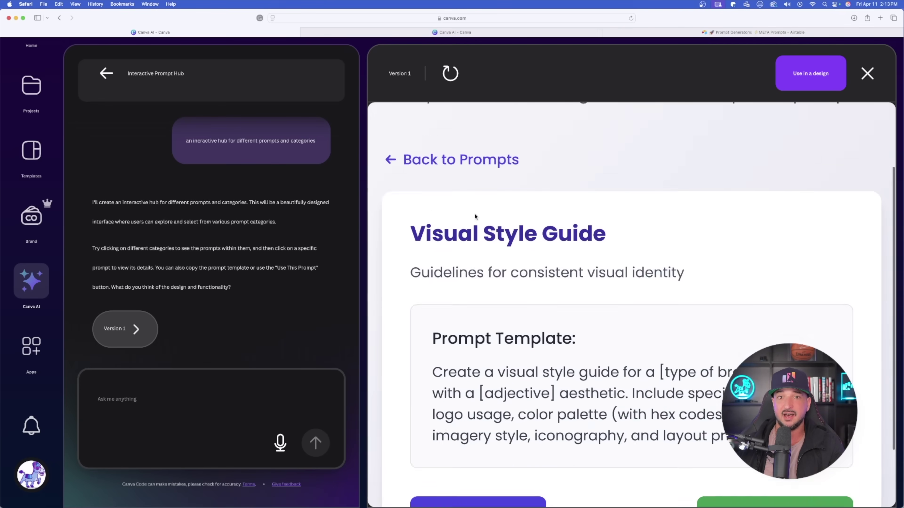
pyautogui.click(414, 253)
# Step: Return the Prompt Hub to its categories and show the design as a full-screen website preview
pyautogui.click(414, 252)
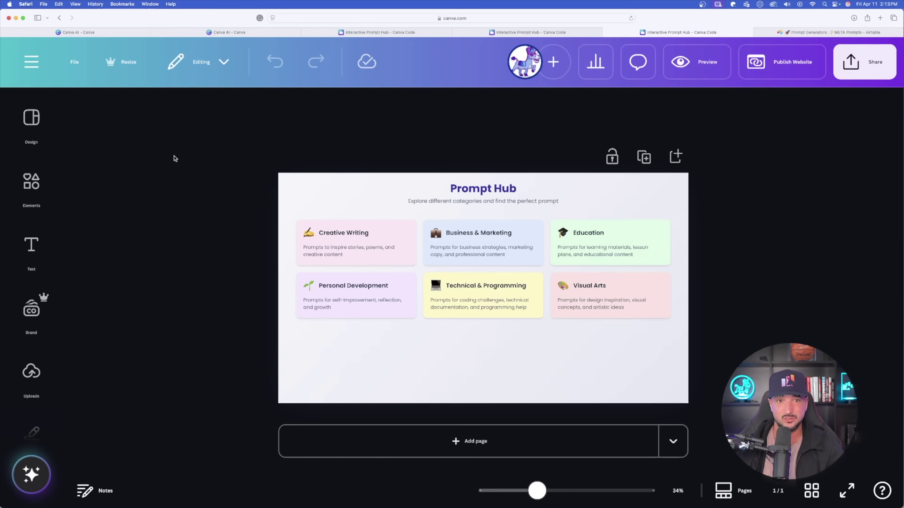
pyautogui.click(334, 242)
pyautogui.press('Escape')
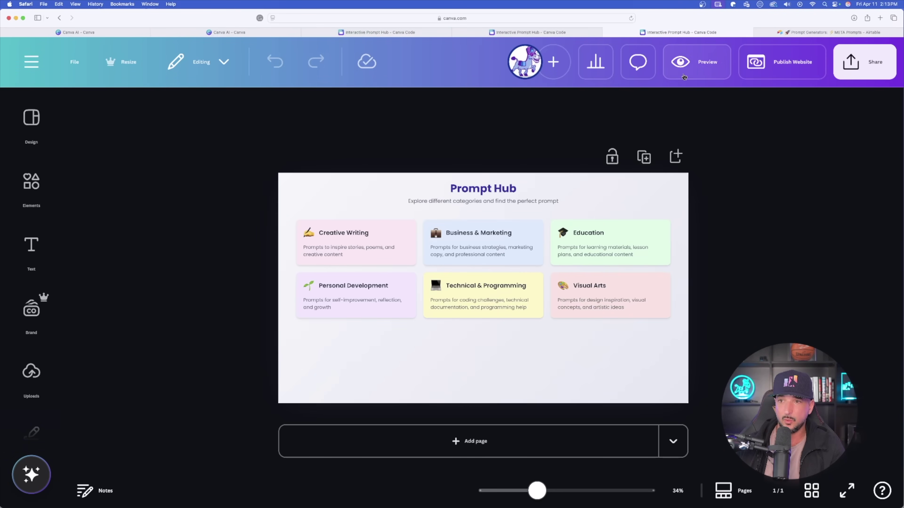
pyautogui.click(690, 68)
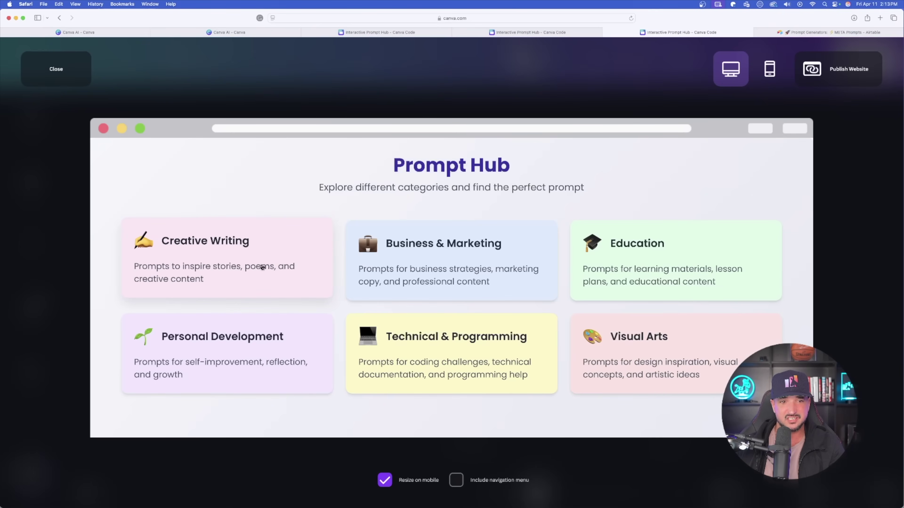
# Step: In the website preview, browse the Creative Writing, Business & Marketing and Technical & Programming categories
pyautogui.click(236, 257)
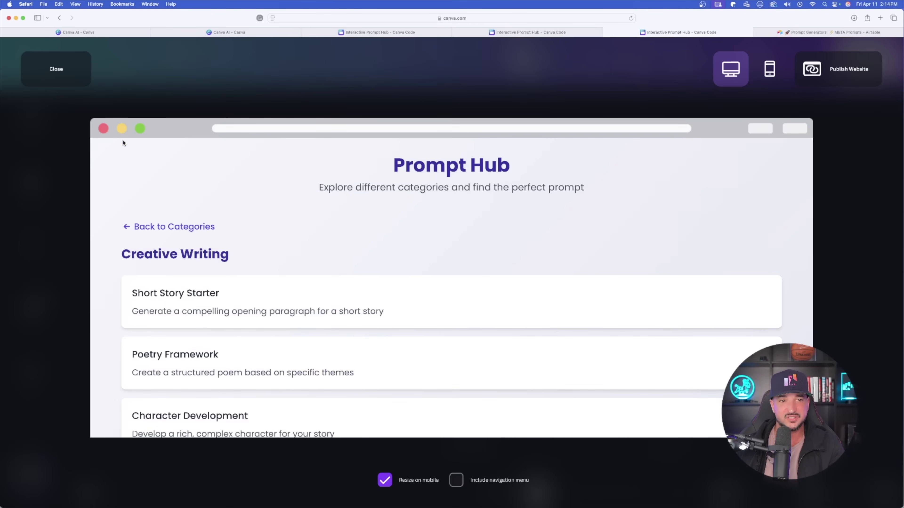
pyautogui.click(126, 227)
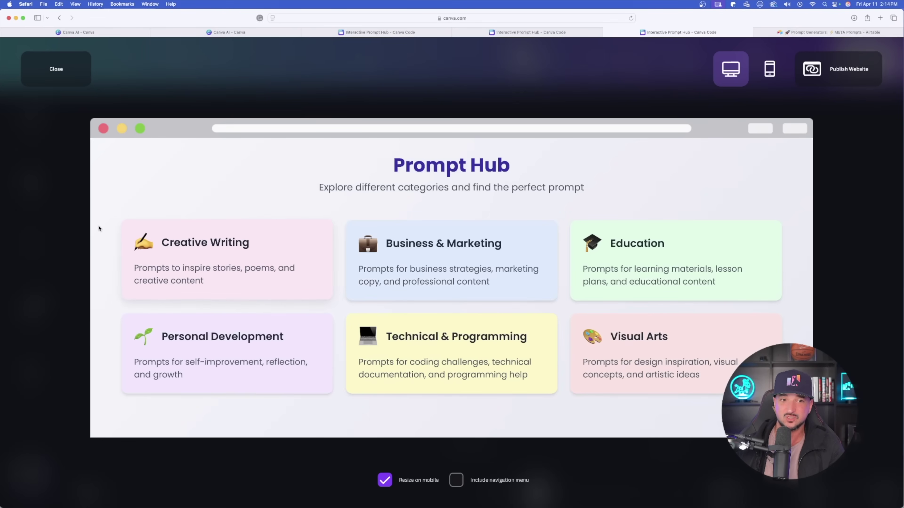
pyautogui.click(430, 252)
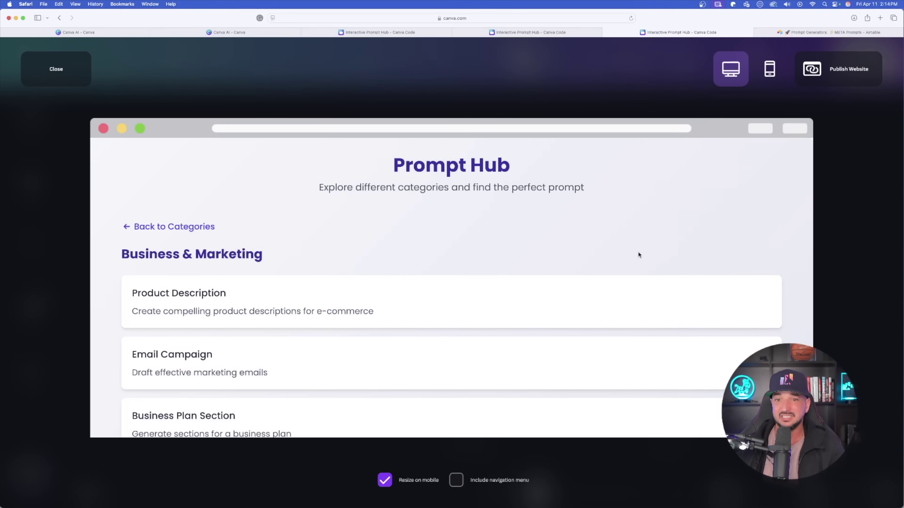
pyautogui.click(147, 225)
pyautogui.click(418, 336)
pyautogui.scroll(-3, 249, 244)
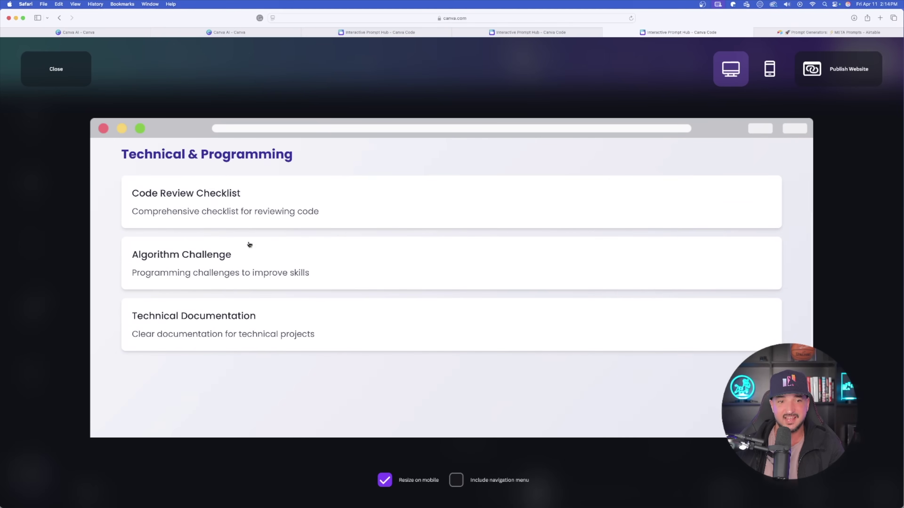
pyautogui.scroll(5, 249, 244)
# Step: Browse the Visual Arts category, return to the category grid, and close the preview
pyautogui.click(127, 220)
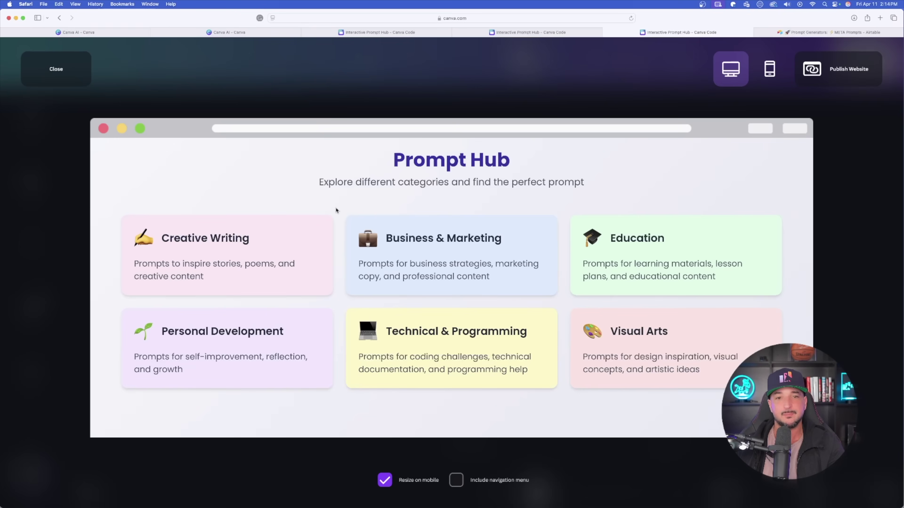
pyautogui.scroll(-3, 524, 265)
pyautogui.click(646, 232)
pyautogui.scroll(2, 199, 177)
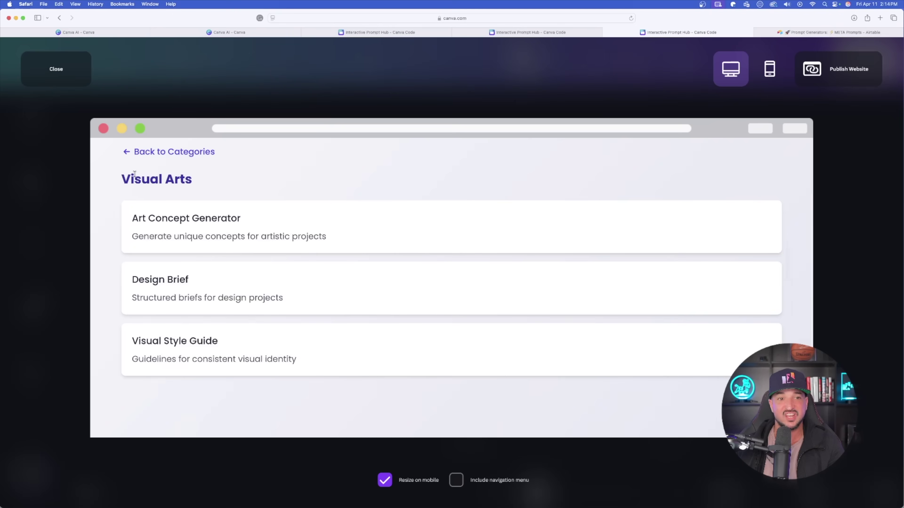
pyautogui.click(126, 152)
pyautogui.scroll(3, 139, 157)
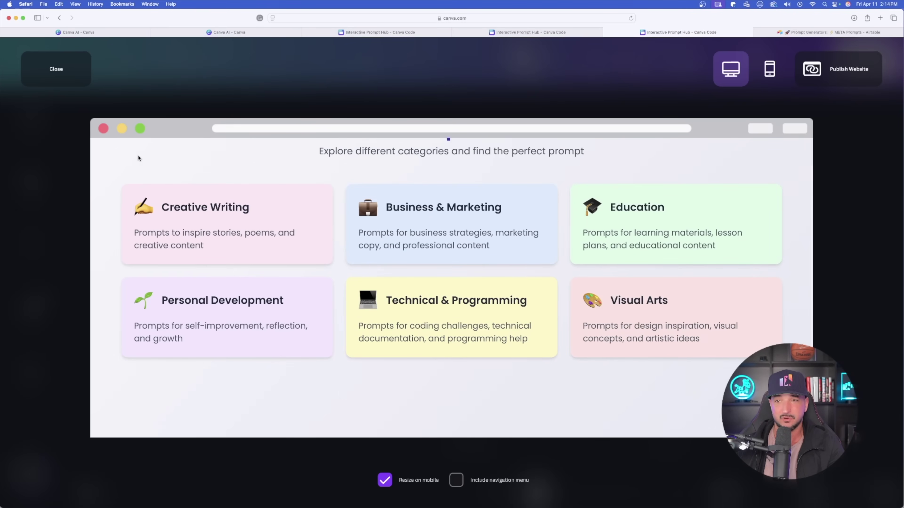
pyautogui.click(63, 76)
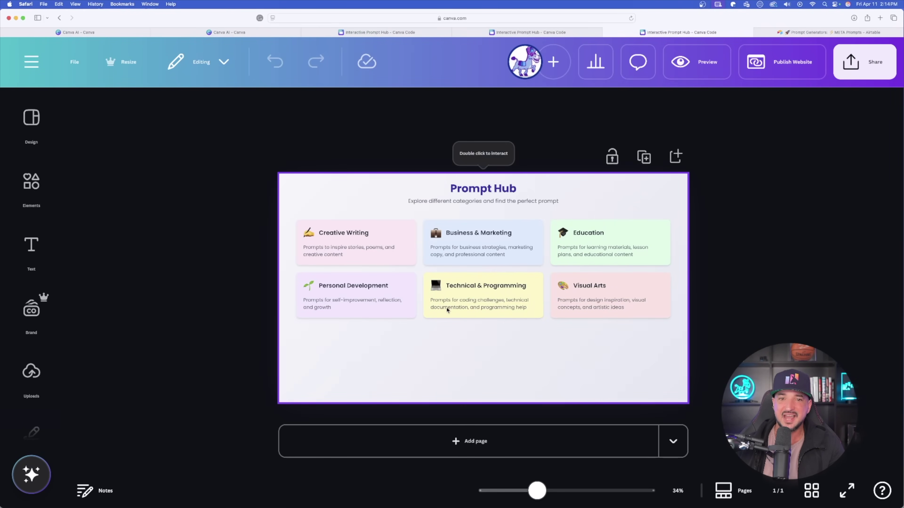
# Step: Review the Prompt Hub chat and preview, then switch to the Spanish Greetings flashcard project tab
pyautogui.click(360, 298)
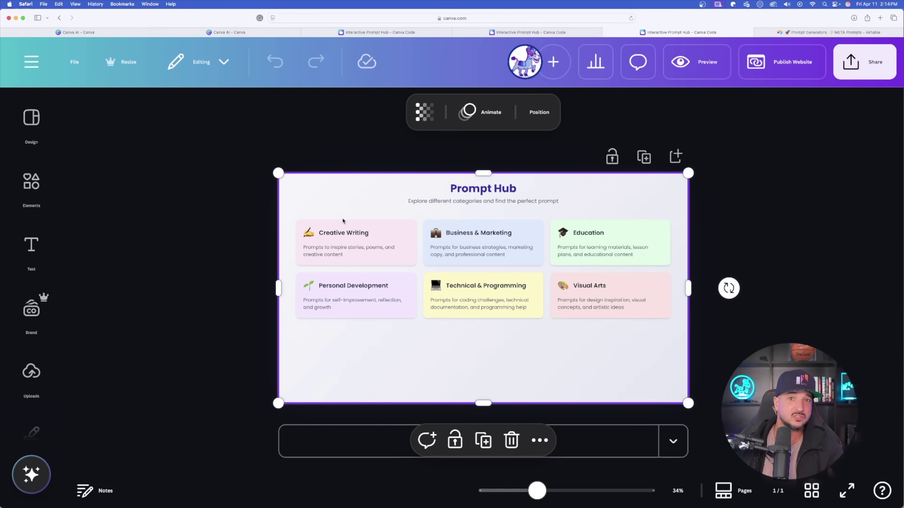
pyautogui.click(537, 33)
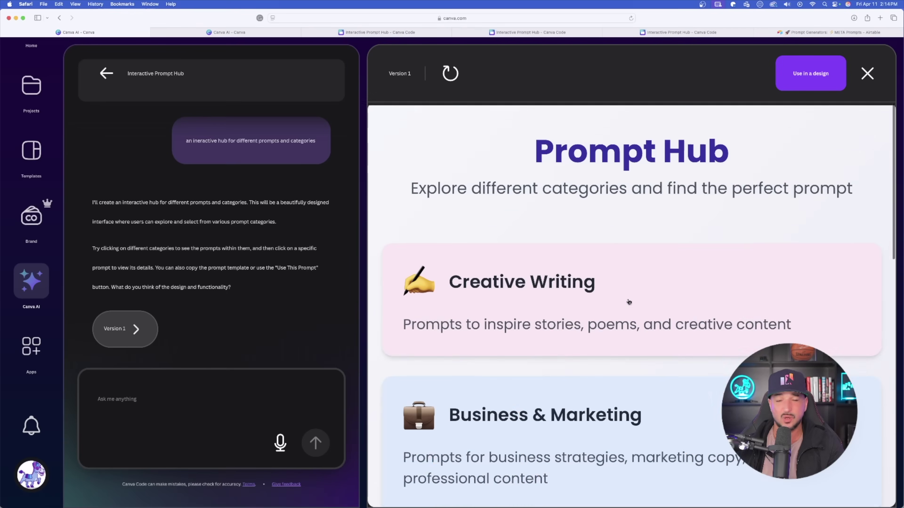
pyautogui.scroll(-5, 622, 263)
pyautogui.scroll(-10, 622, 263)
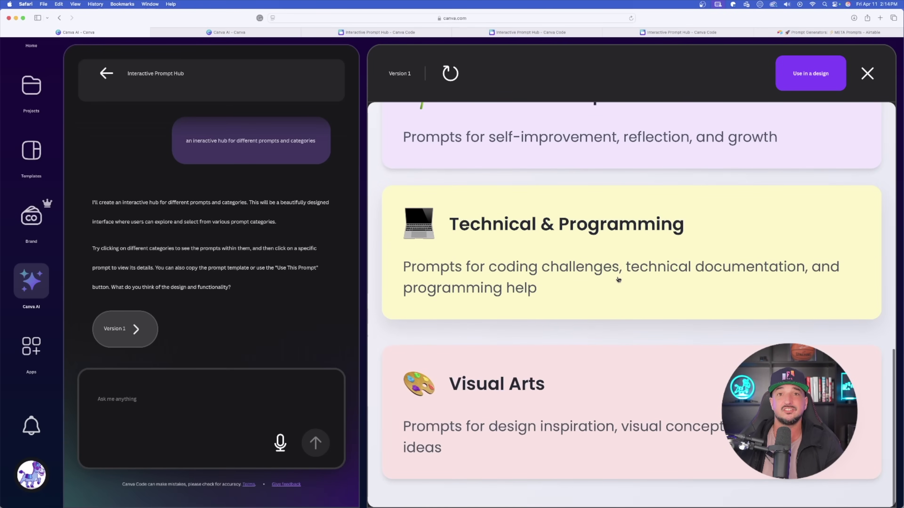
pyautogui.scroll(15, 619, 280)
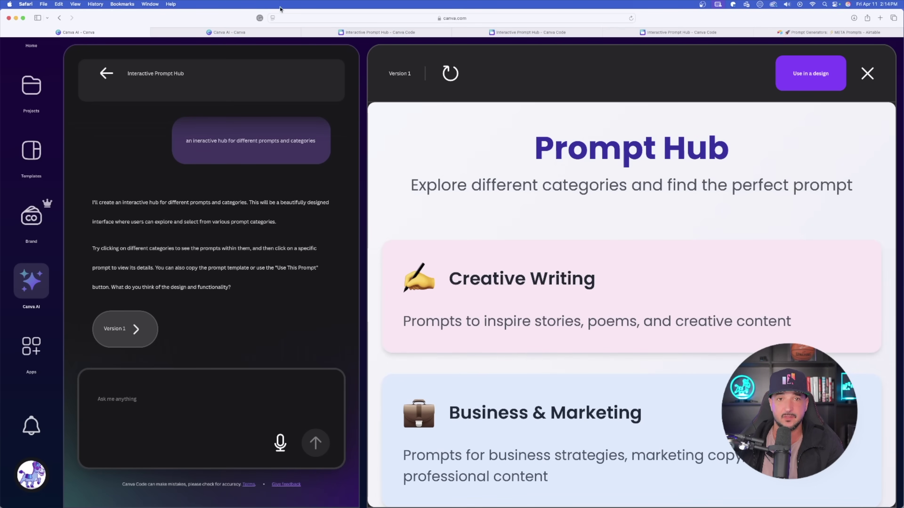
pyautogui.click(250, 31)
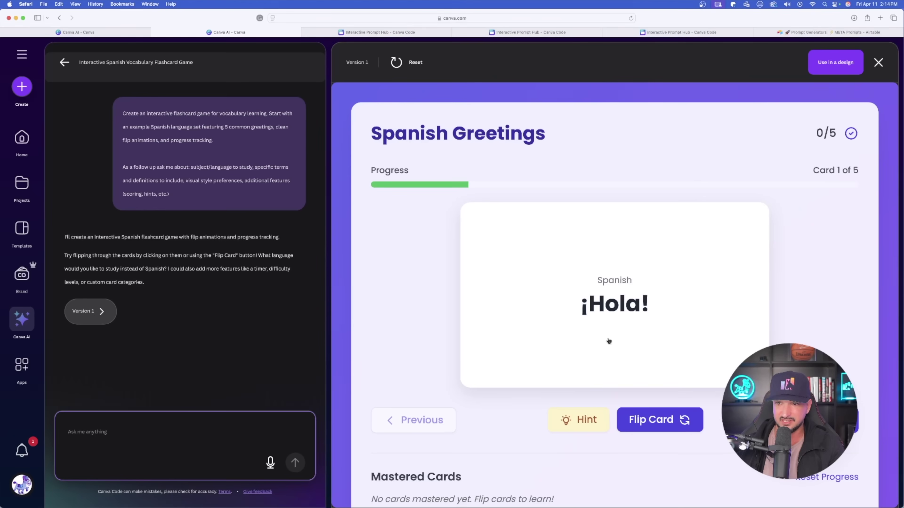
# Step: Flip the ¡Hola! and Buenos días flashcards to English, then focus the Ask me anything box
pyautogui.click(658, 423)
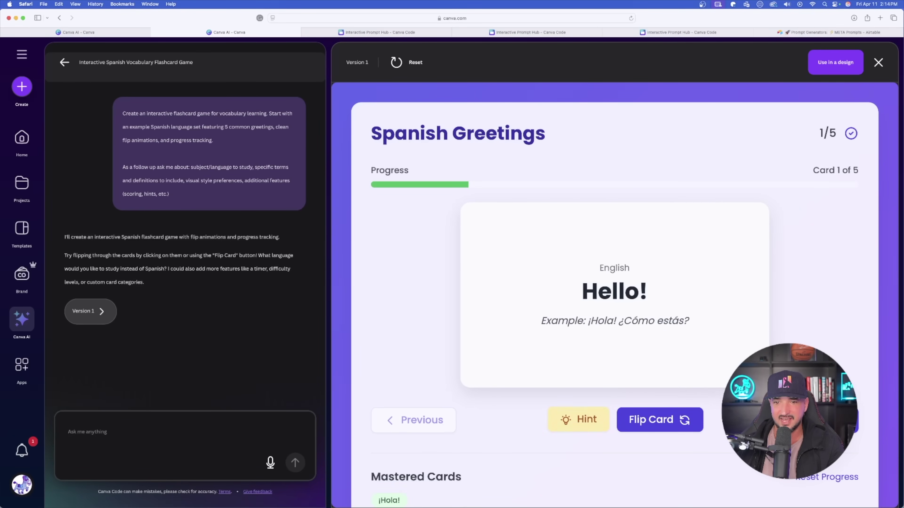
pyautogui.click(847, 420)
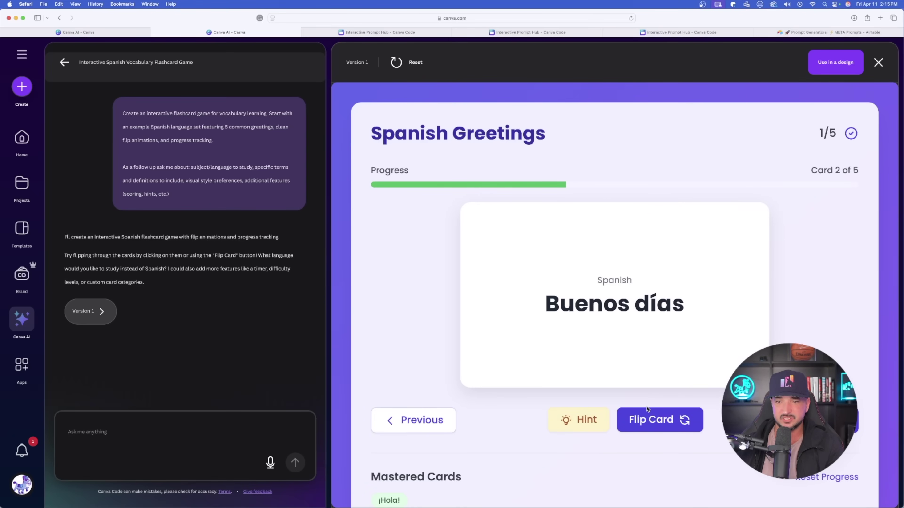
pyautogui.click(650, 423)
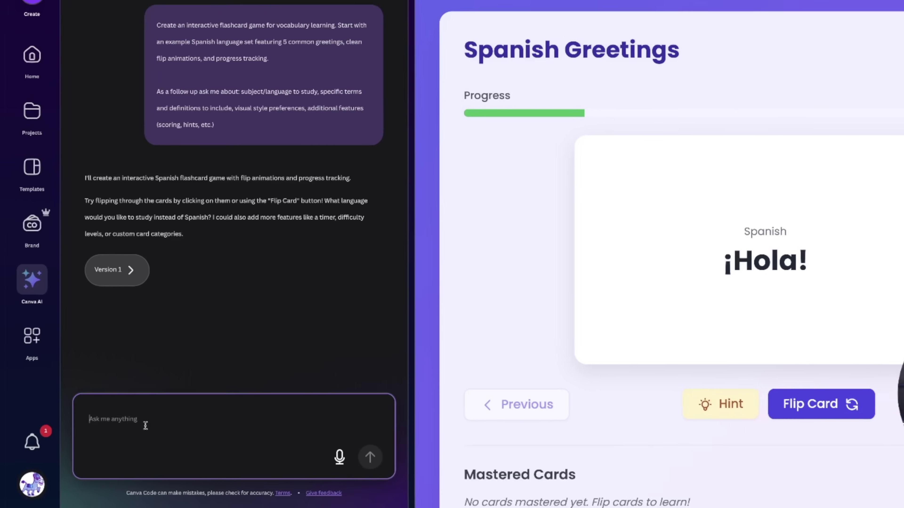
pyautogui.click(101, 442)
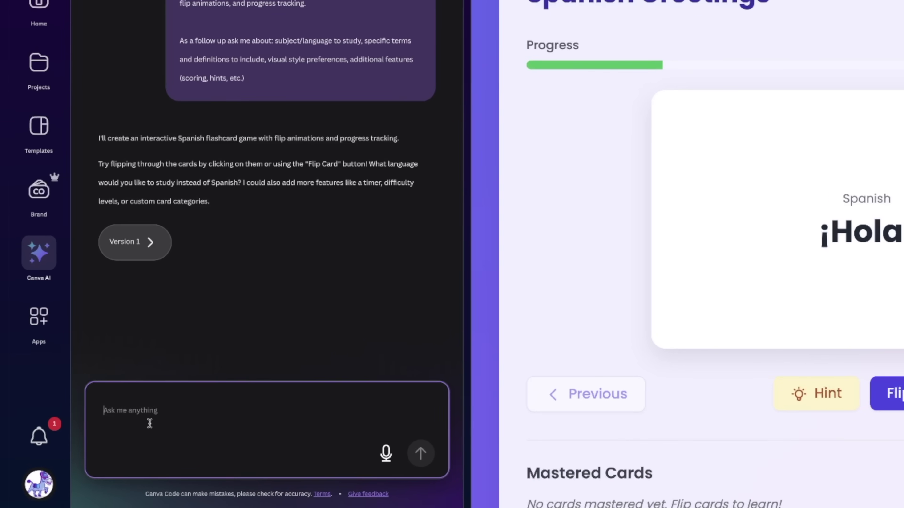